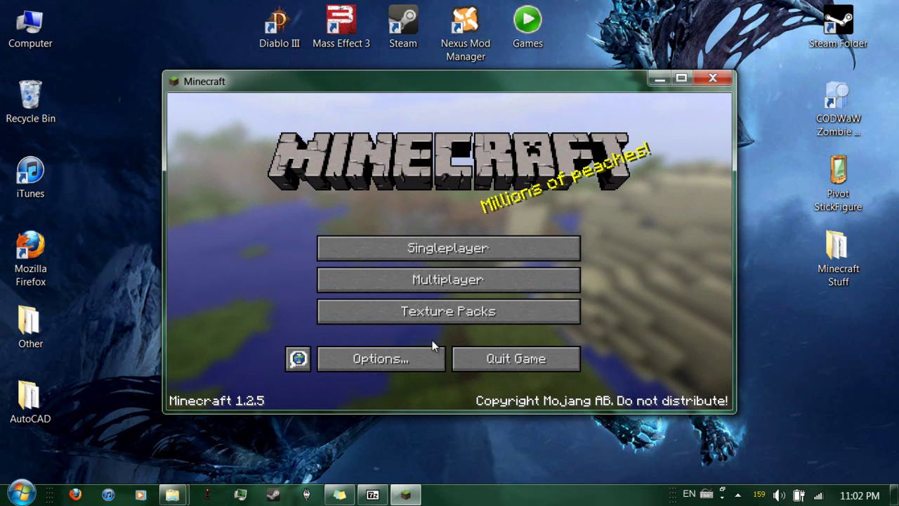
Check the singleplayer world list and quit the game
click(478, 254)
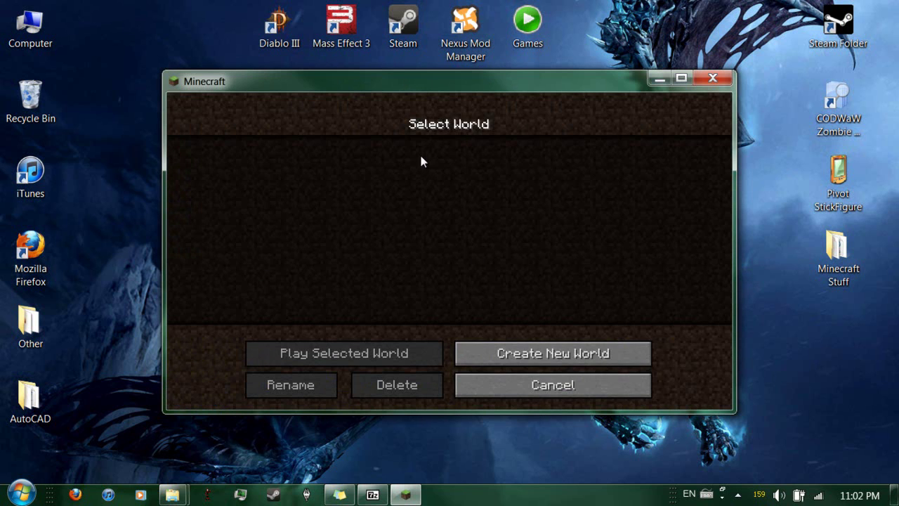
click(497, 388)
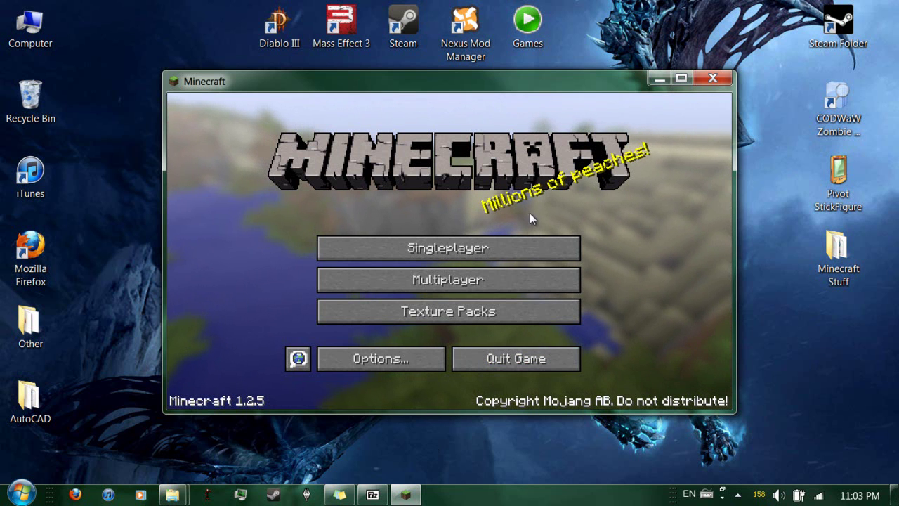
click(547, 360)
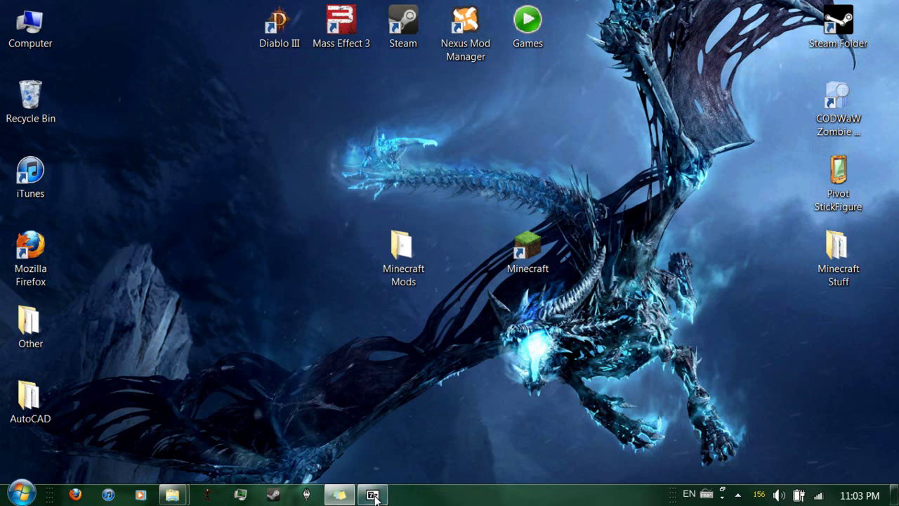
Bring up the minecraft.jar archive and the Minecraft Mods folder, with the two windows side by side
click(373, 495)
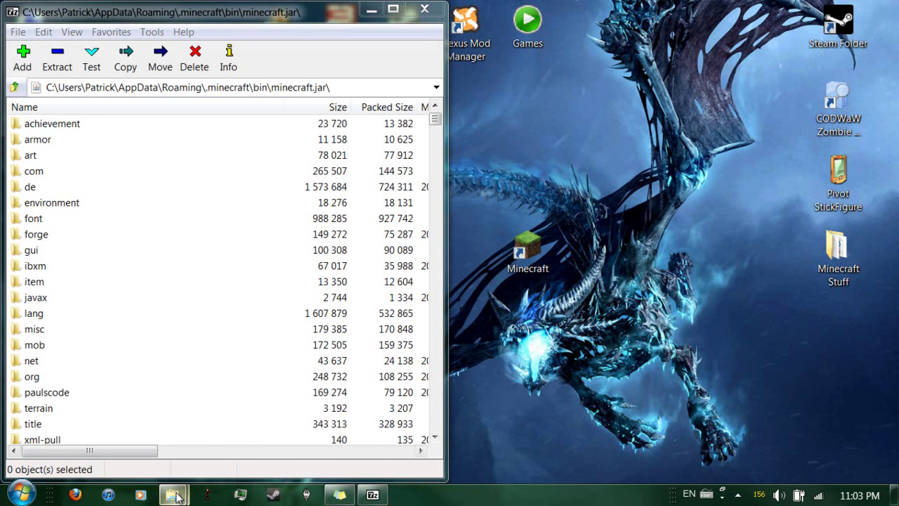
mouse_move(176, 496)
click(143, 422)
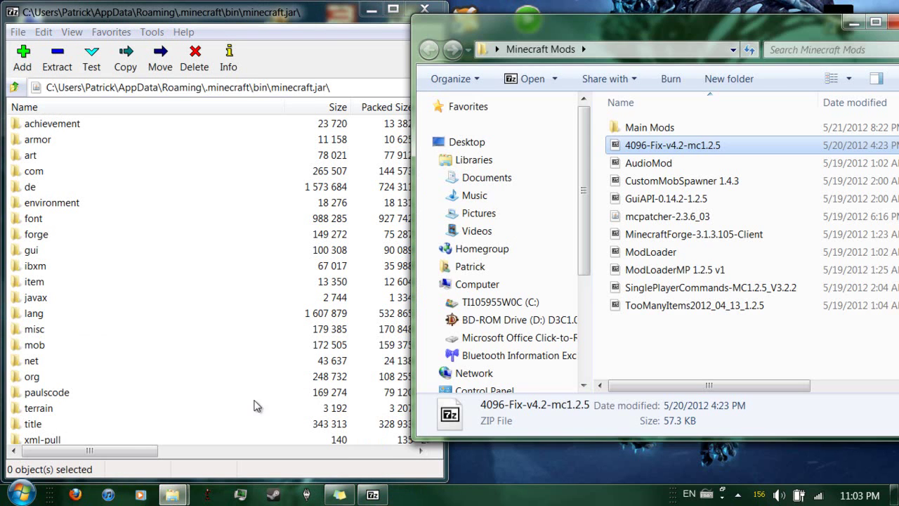
click(640, 114)
drag(633, 18, 647, 2)
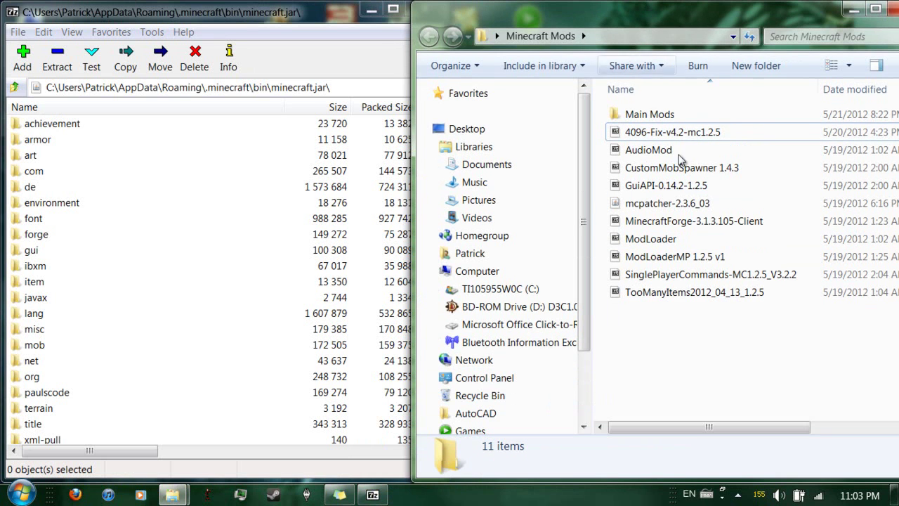
Copy all files from the TooManyItems2012_04_13_1.2.5 archive into minecraft.jar and close the mod archive
click(708, 297)
double_click(706, 299)
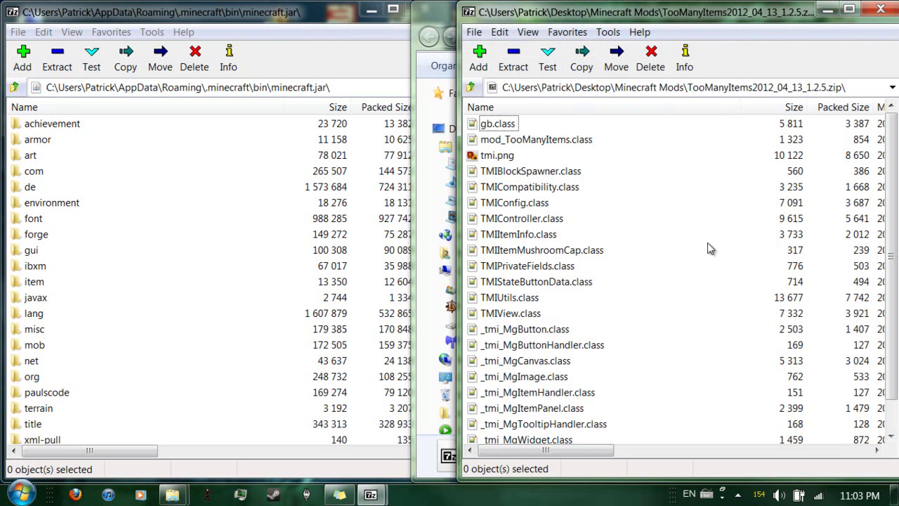
key(ctrl+a)
drag(601, 264, 236, 264)
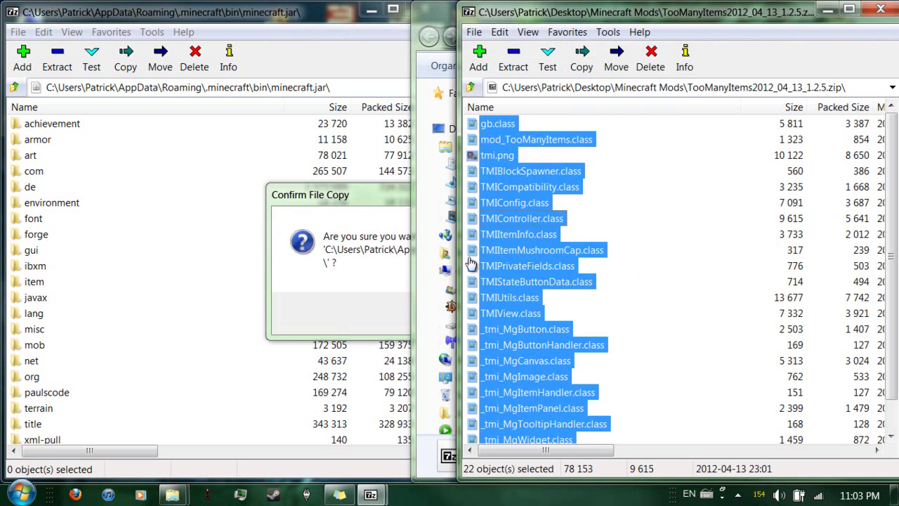
click(463, 321)
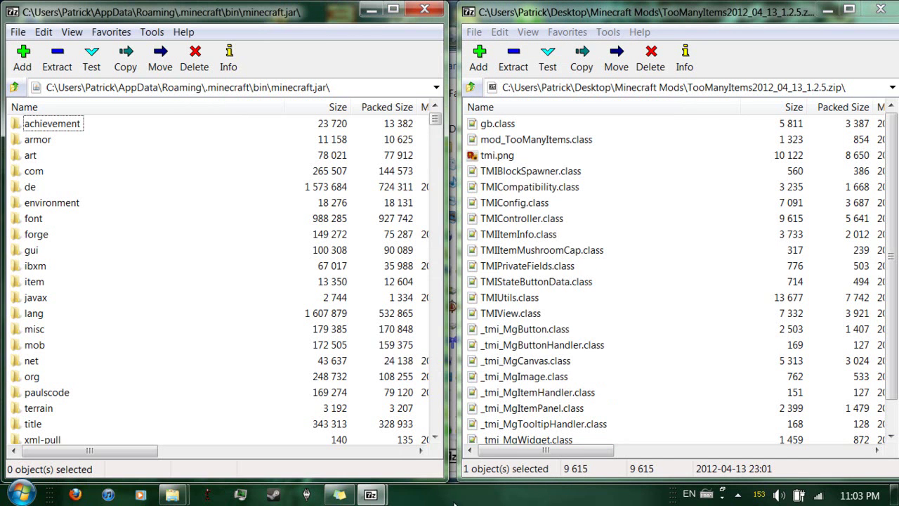
click(881, 8)
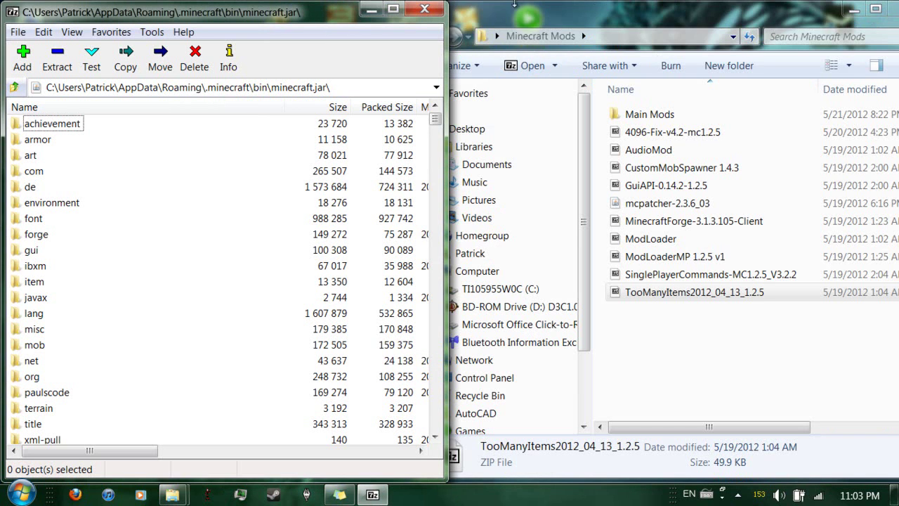
Open the SinglePlayerCommands-MC1.2.5_V3.2.2 archive from the Minecraft Mods folder
double_click(679, 279)
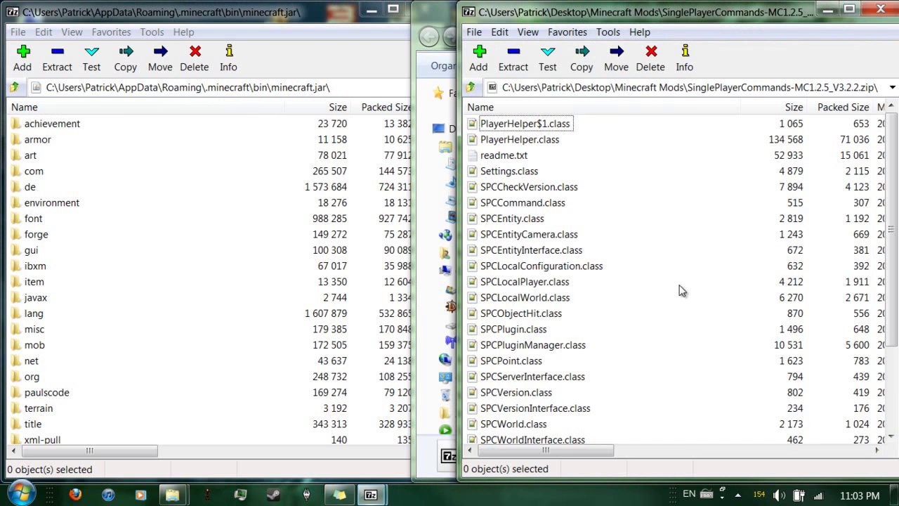
click(828, 9)
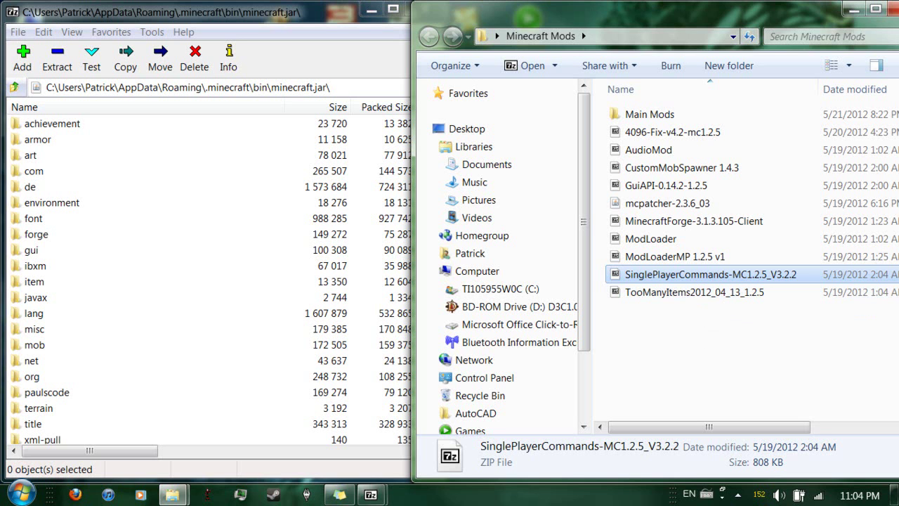
double_click(698, 281)
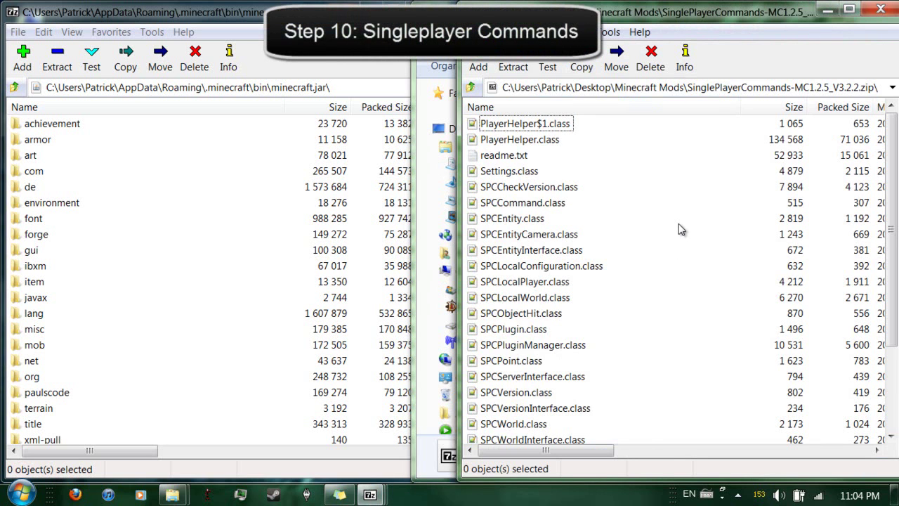
key(ctrl+a)
scroll(680, 227, down, 3)
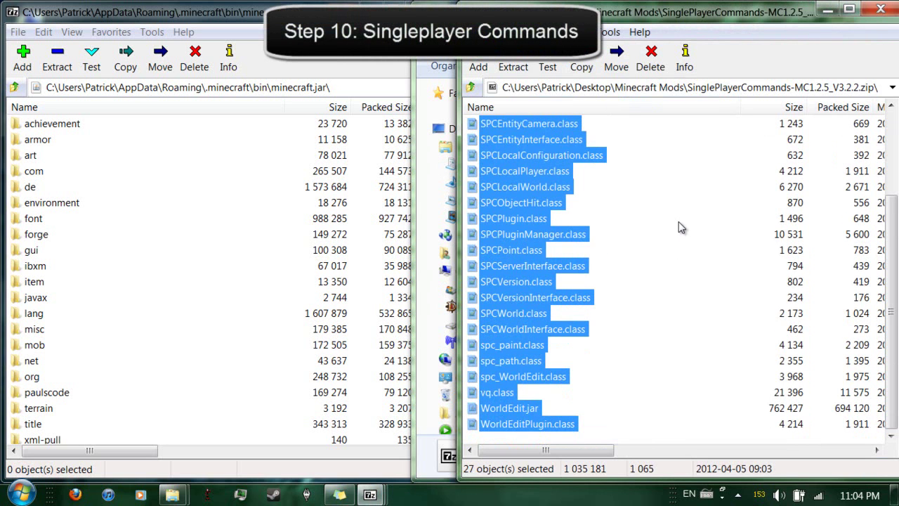
click(616, 396)
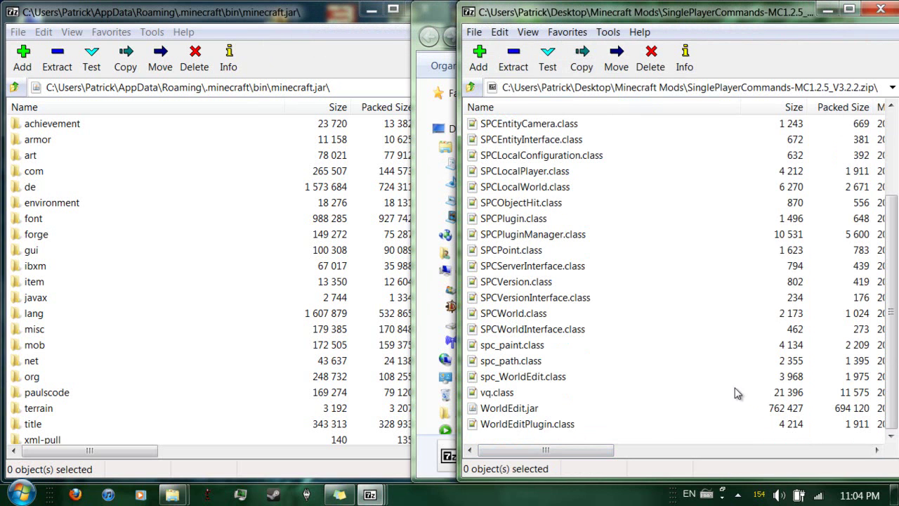
scroll(710, 306, up, 3)
scroll(711, 305, down, 3)
Copy all SinglePlayerCommands files except WorldEdit.jar into minecraft.jar and confirm the copy
key(ctrl+a)
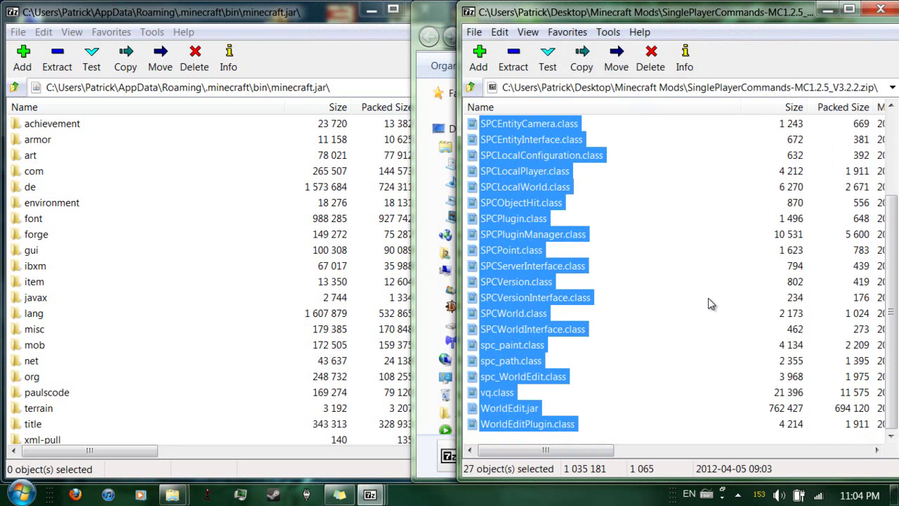
scroll(684, 177, up, 3)
scroll(594, 196, down, 3)
scroll(562, 155, up, 3)
key(ctrl+a)
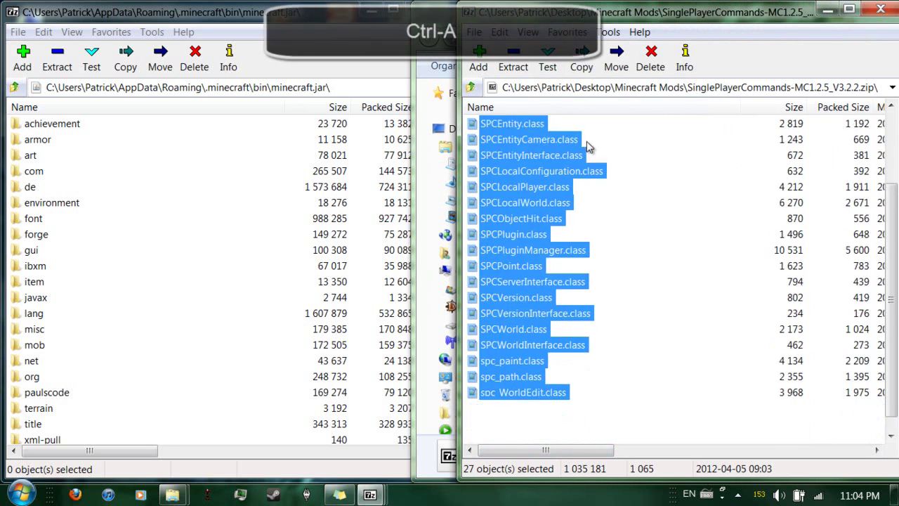
scroll(587, 171, down, 3)
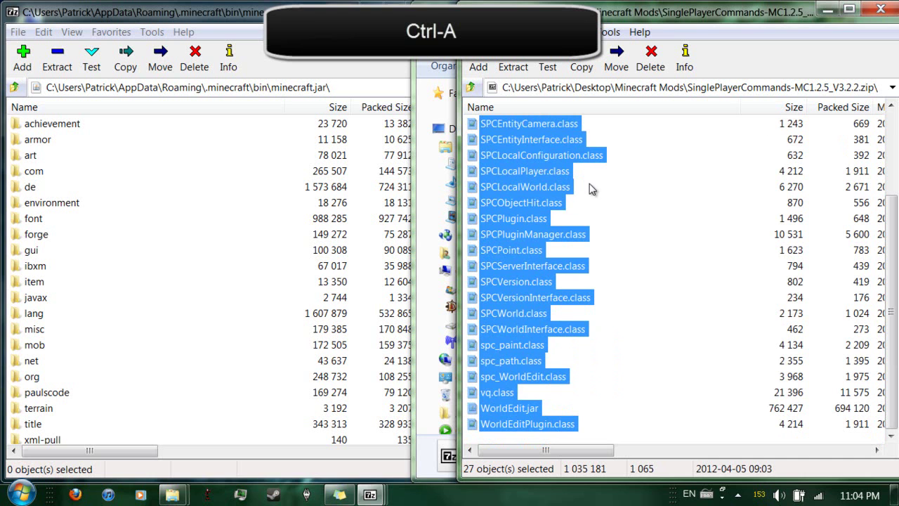
ctrl+click(511, 410)
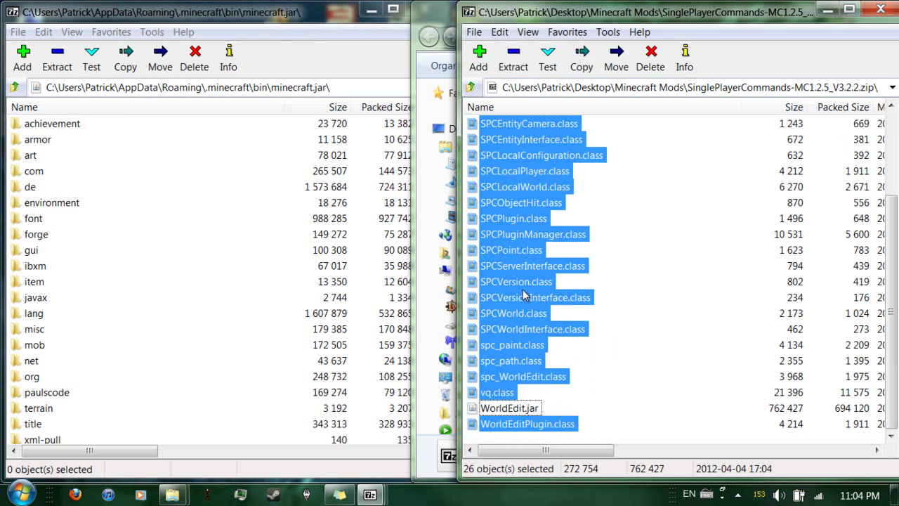
scroll(513, 313, up, 1)
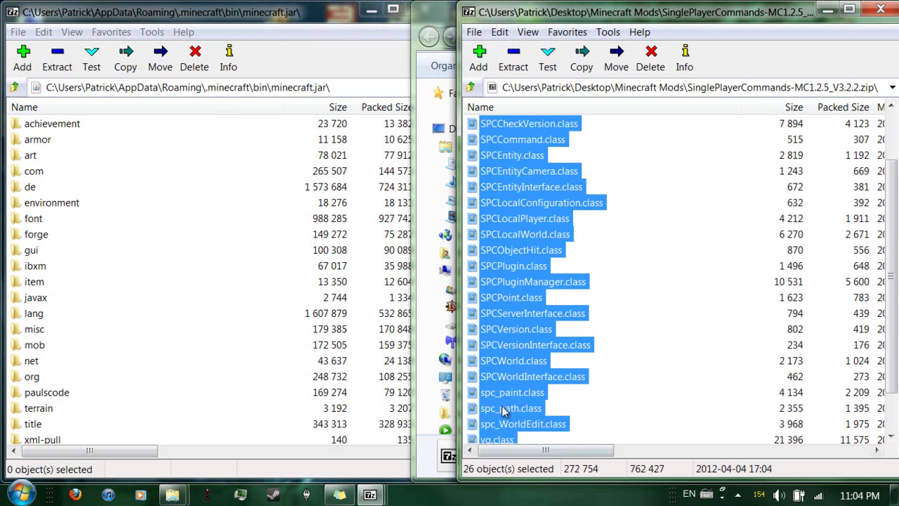
scroll(495, 434, down, 1)
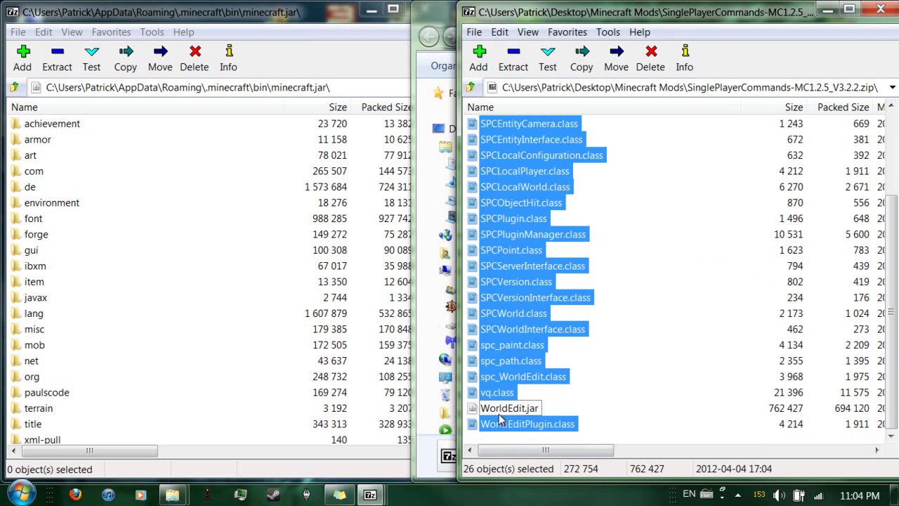
drag(556, 173, 289, 289)
click(450, 314)
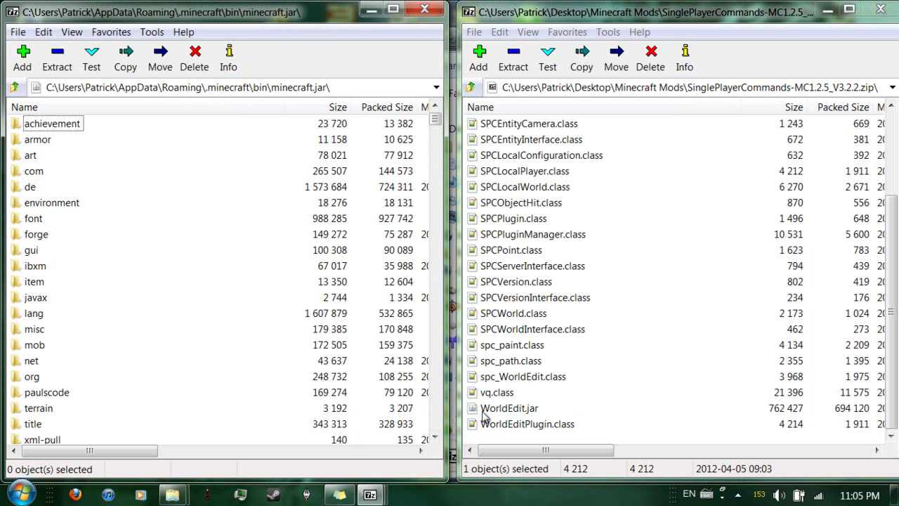
Open the .minecraft bin folder beside the SinglePlayerCommands archive and copy WorldEdit.jar from the archive into it
mouse_move(189, 494)
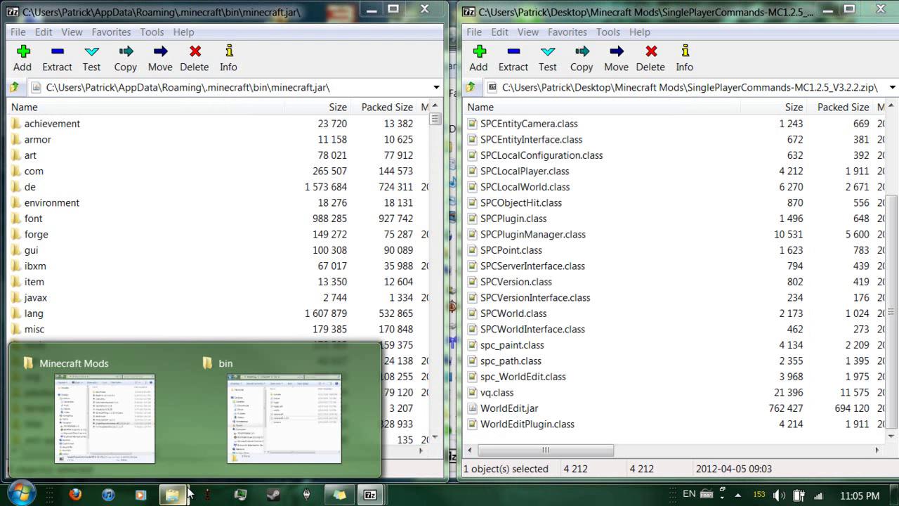
click(281, 415)
click(376, 67)
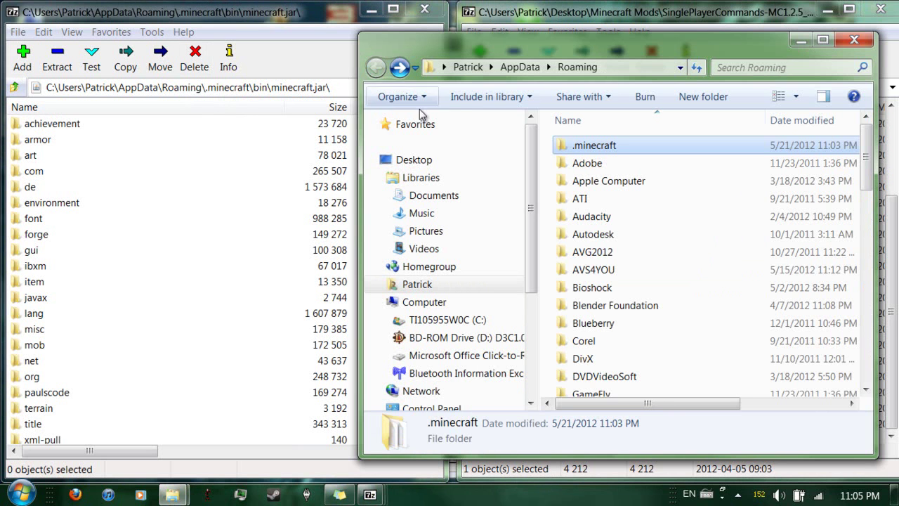
double_click(590, 146)
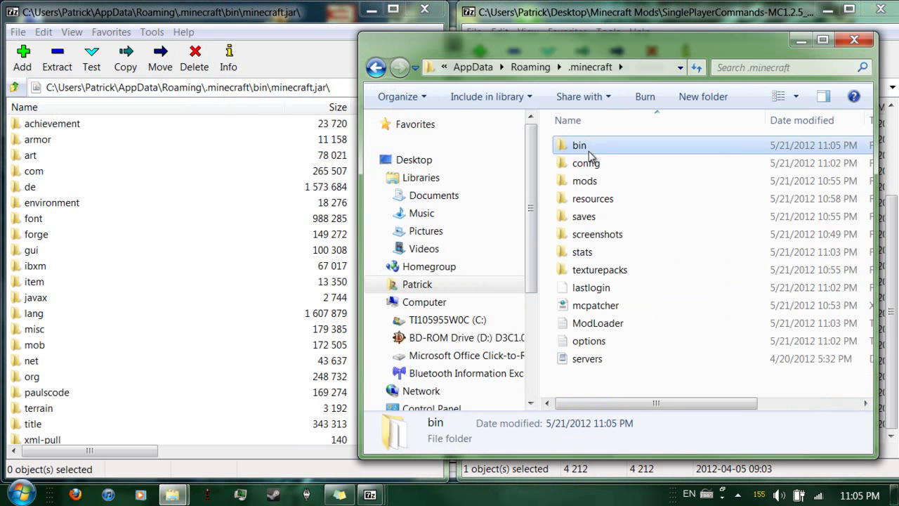
double_click(589, 149)
drag(469, 53, 2, 56)
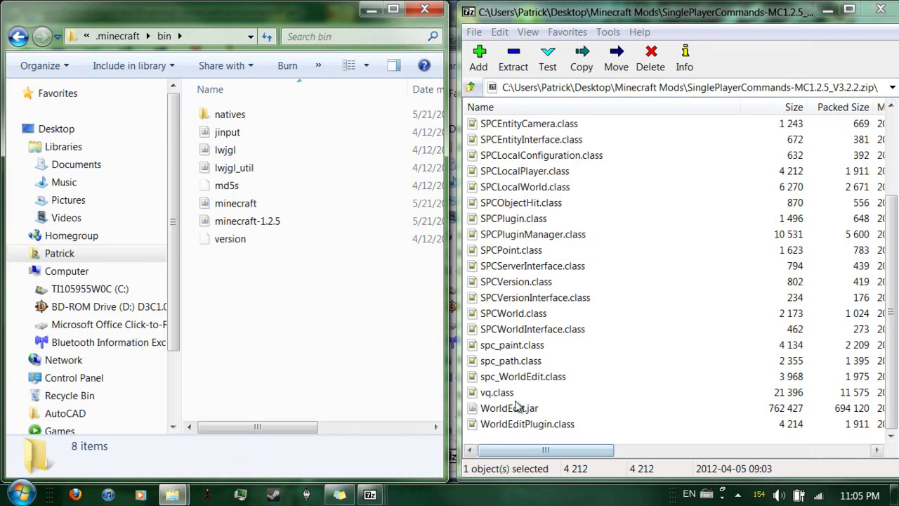
click(518, 408)
drag(518, 408, 302, 335)
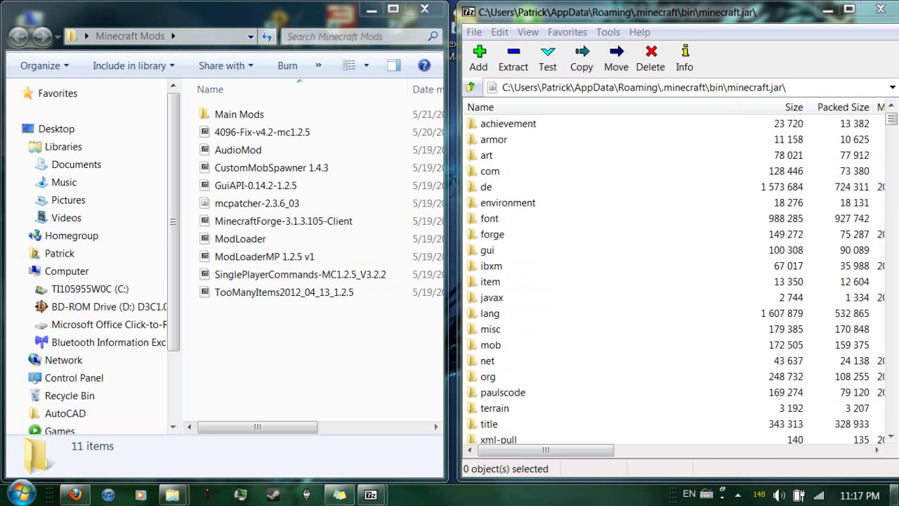
Clear all windows from the desktop and bring back only the Minecraft Mods folder
click(894, 495)
click(595, 371)
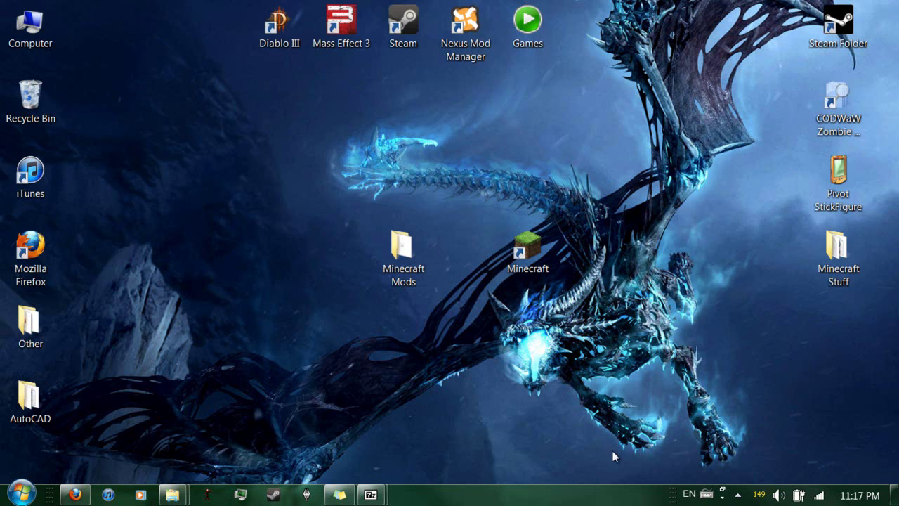
mouse_move(172, 494)
click(167, 440)
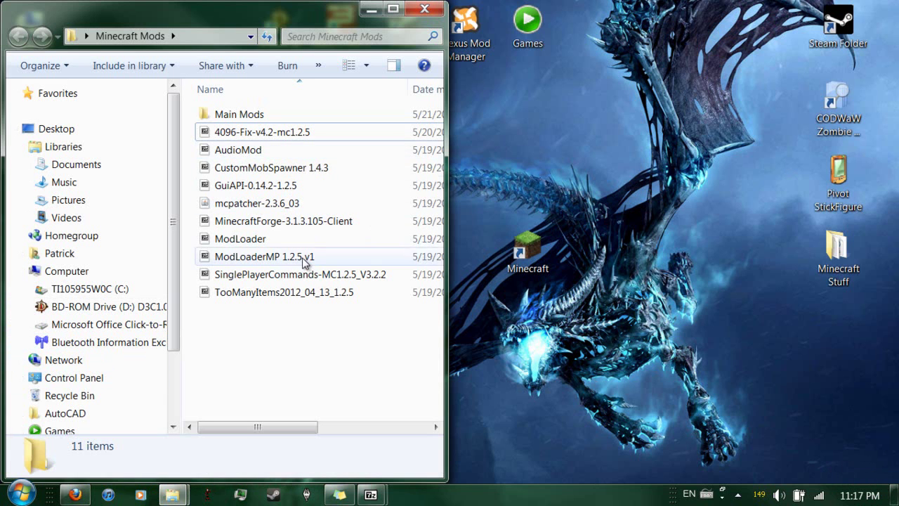
Launch Minecraft from the desktop and log in with the remembered credentials
click(528, 266)
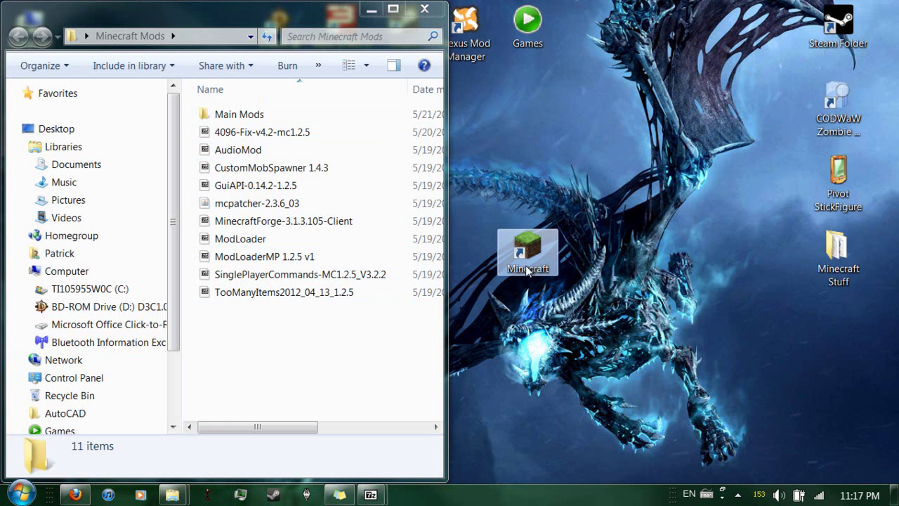
double_click(527, 267)
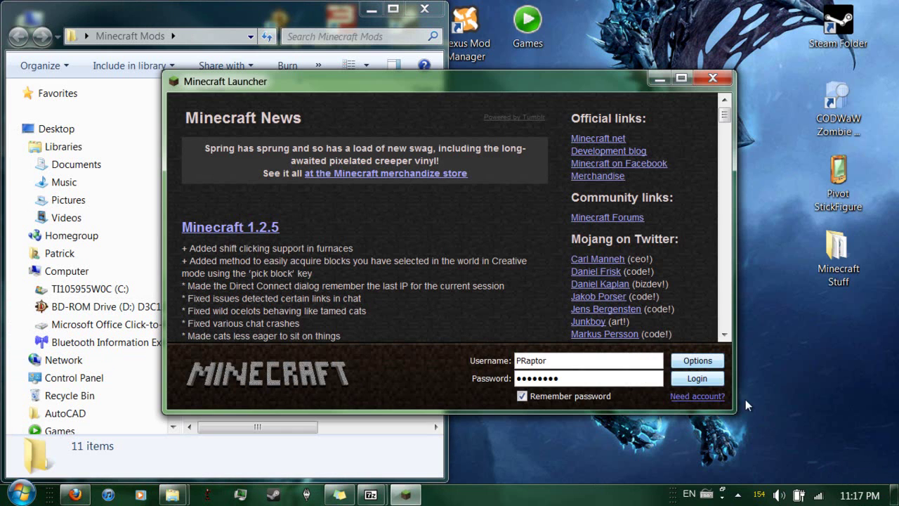
click(703, 384)
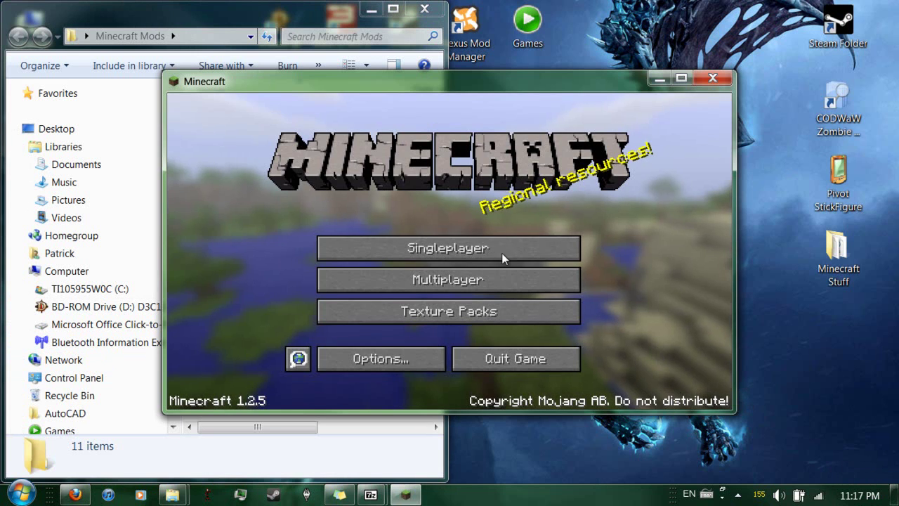
Create a singleplayer world named New World in Survival mode and open the inventory to check the TooManyItems overlay
click(351, 248)
click(467, 355)
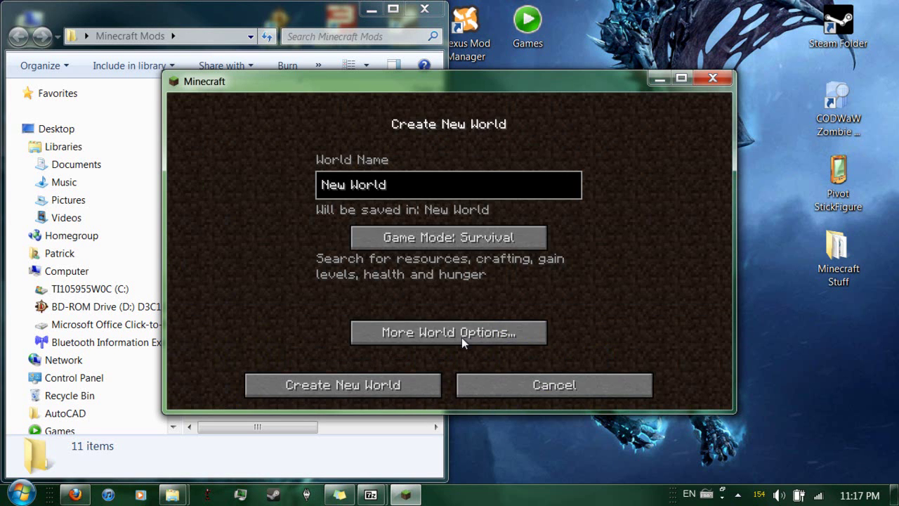
click(389, 373)
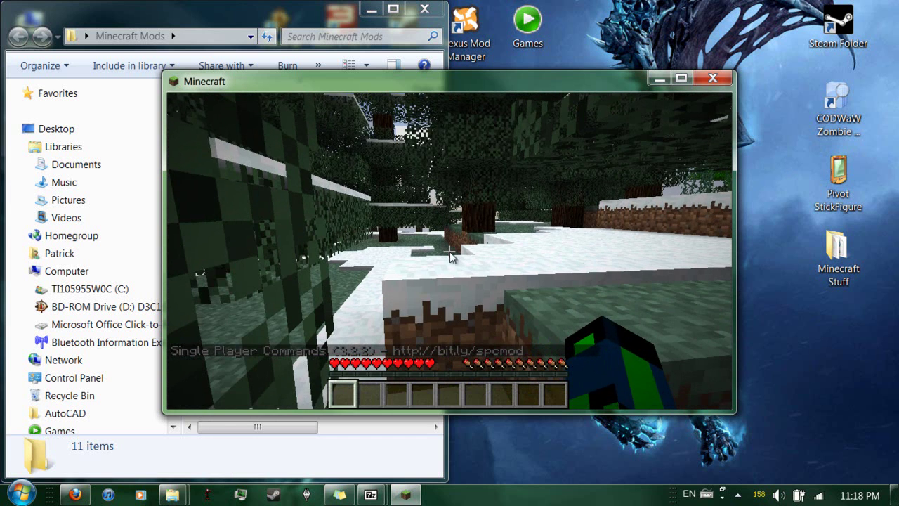
key(e)
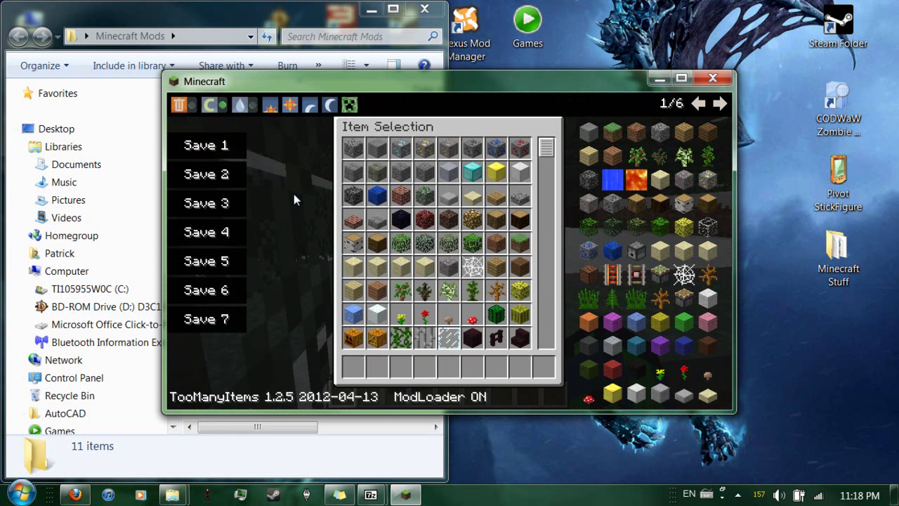
Close the inventory, leave the test world for the title screen and quit Minecraft
key(e)
key(Escape)
click(484, 318)
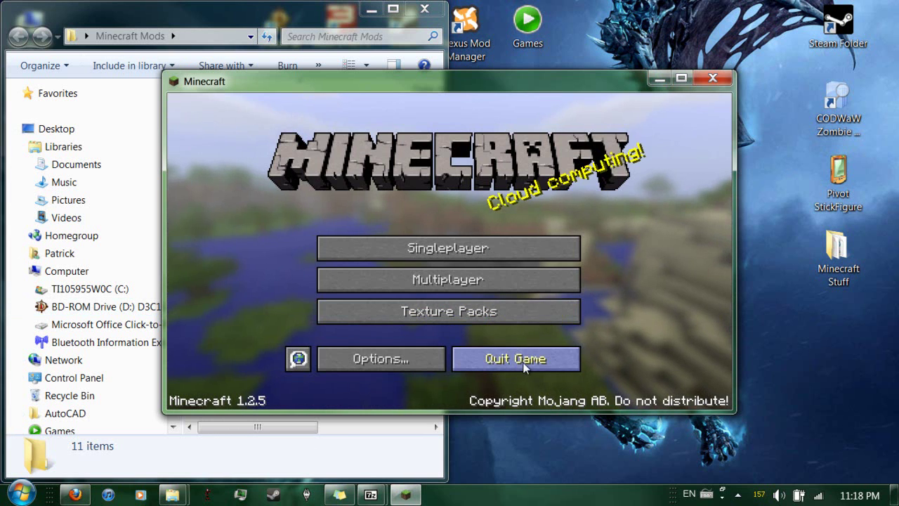
click(525, 364)
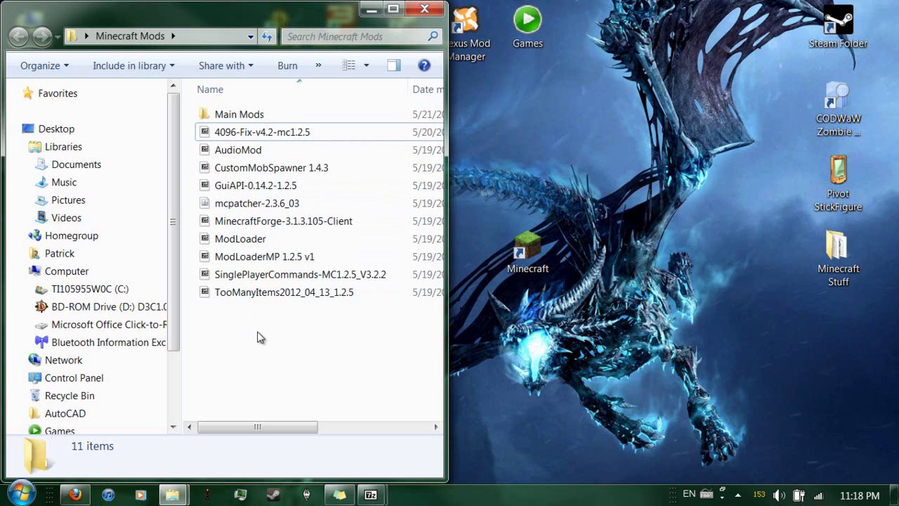
Open the jar folder inside the Main Mods folder of Minecraft Mods
double_click(234, 116)
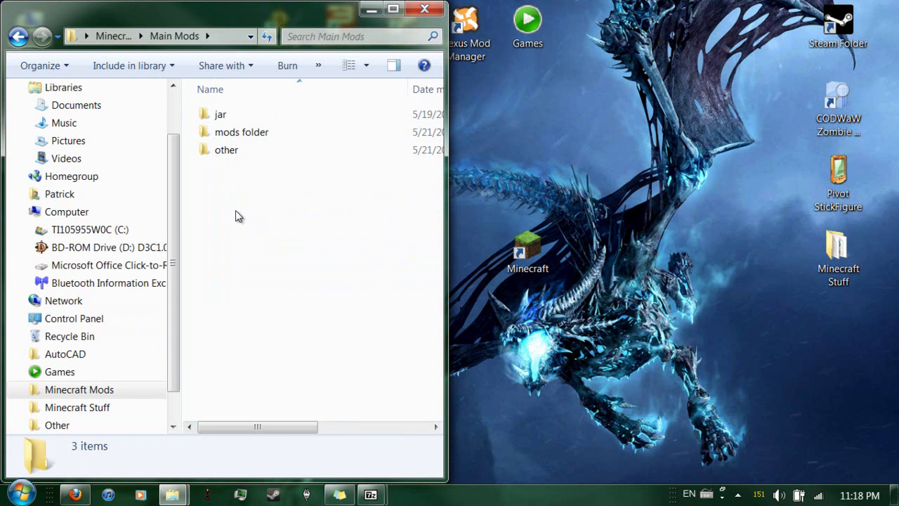
double_click(220, 115)
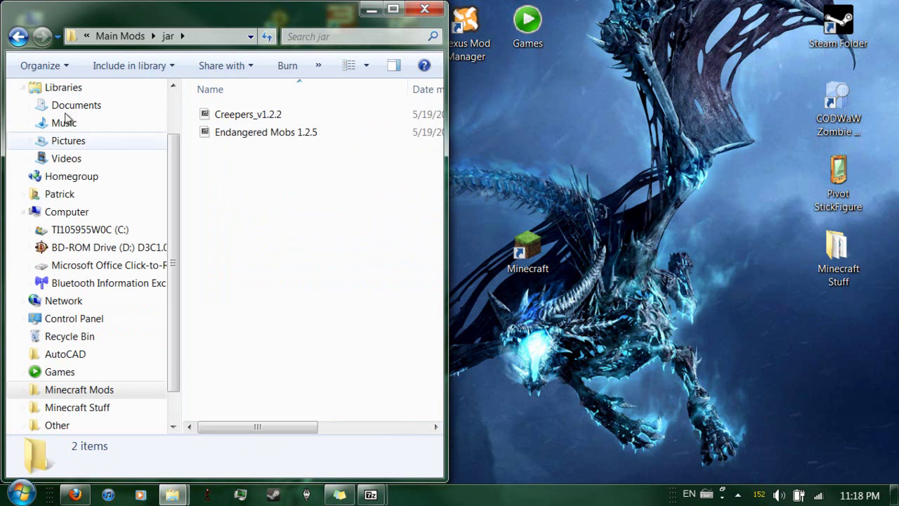
click(18, 36)
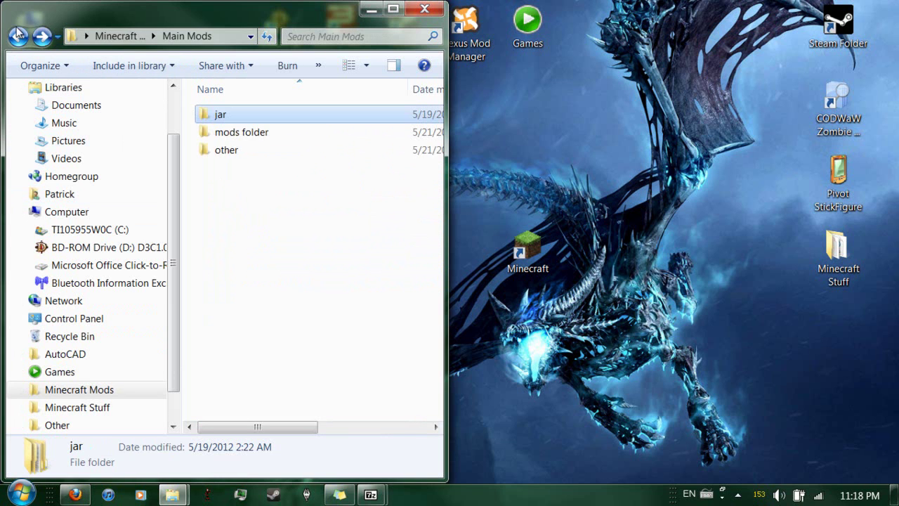
double_click(267, 118)
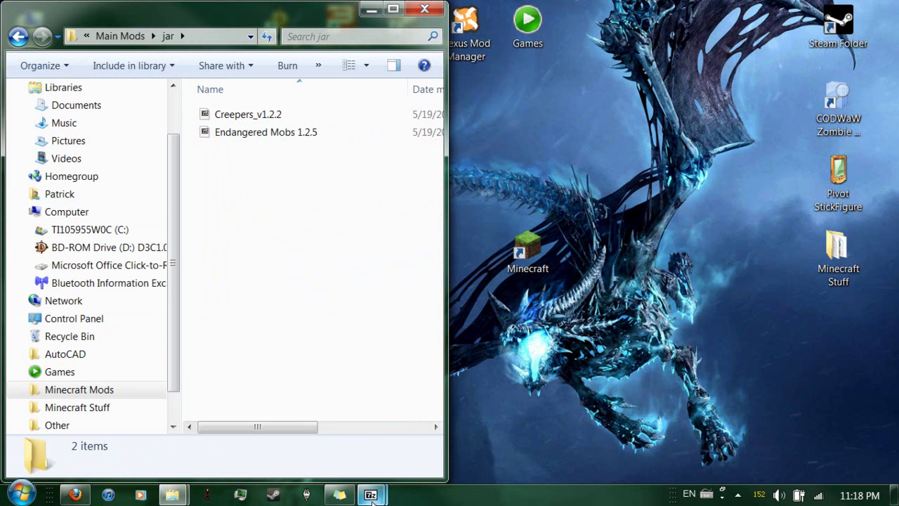
Close the leftover 7-Zip windows and the old Roaming folder window, keeping only the jar folder open
mouse_move(372, 499)
click(363, 424)
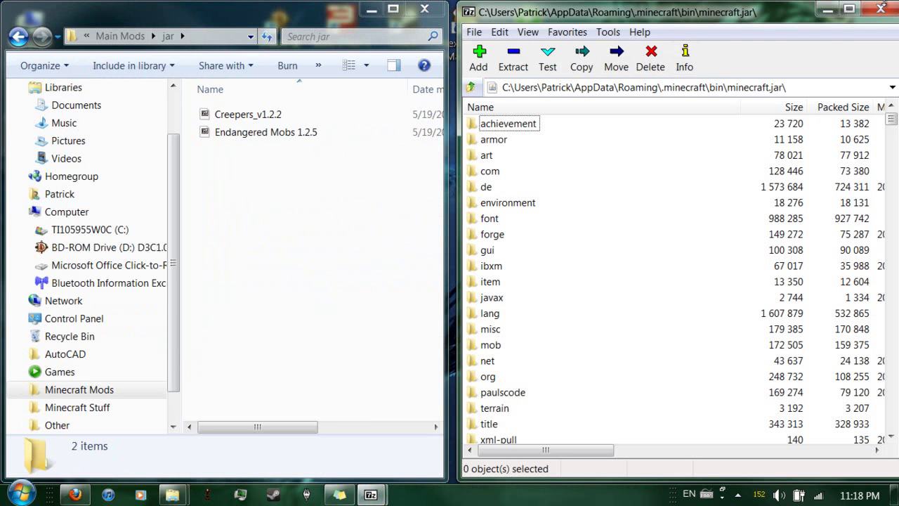
click(880, 9)
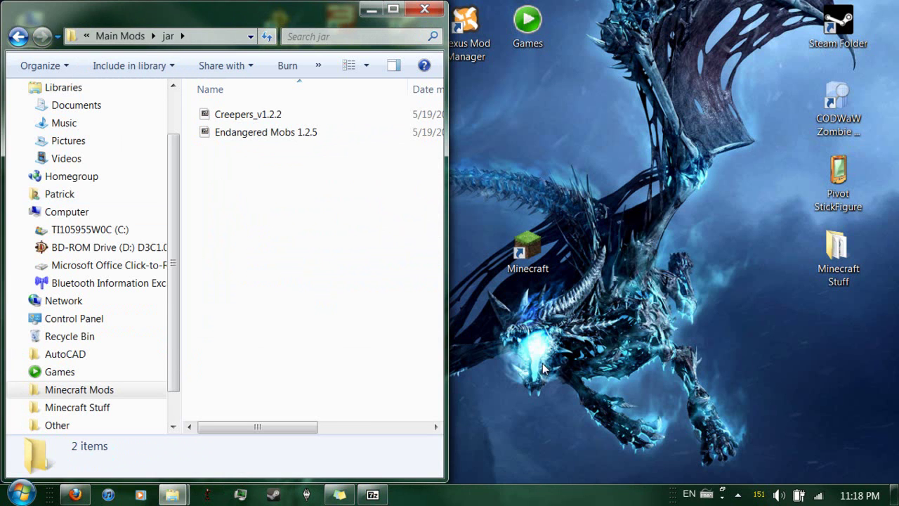
click(371, 494)
click(424, 8)
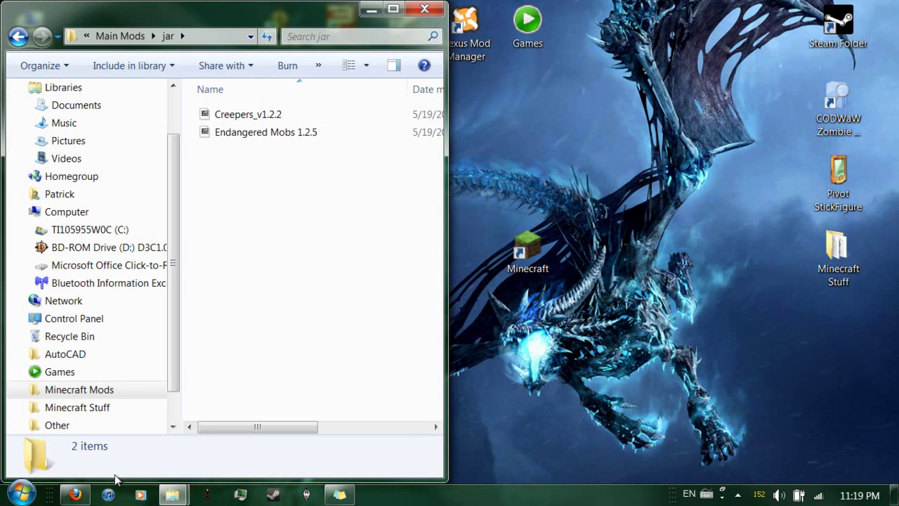
mouse_move(172, 495)
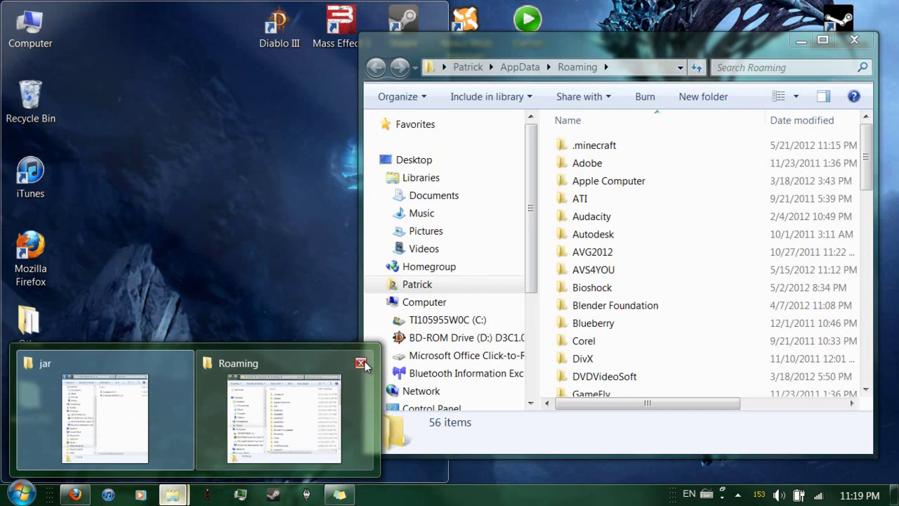
click(361, 363)
Open the user's %appdata% folder and go into the bin folder of .minecraft
key(super)
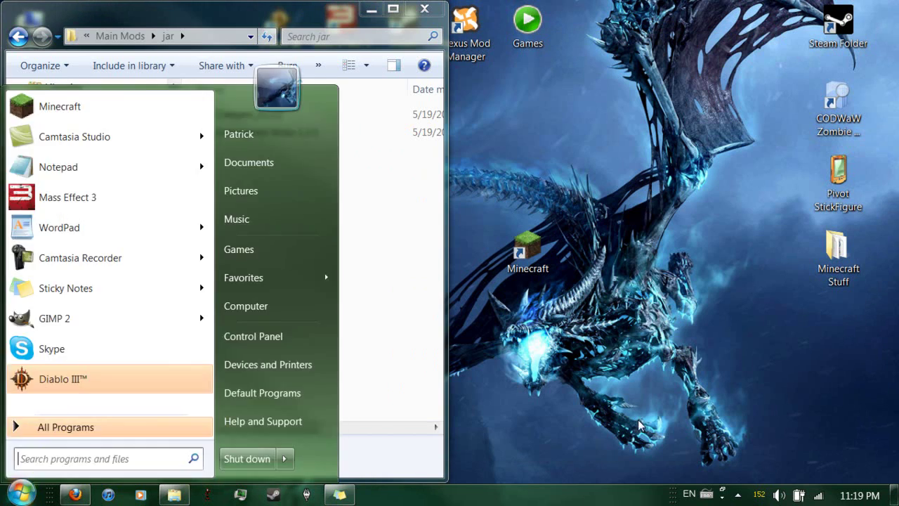
text(%appdata%)
key(Return)
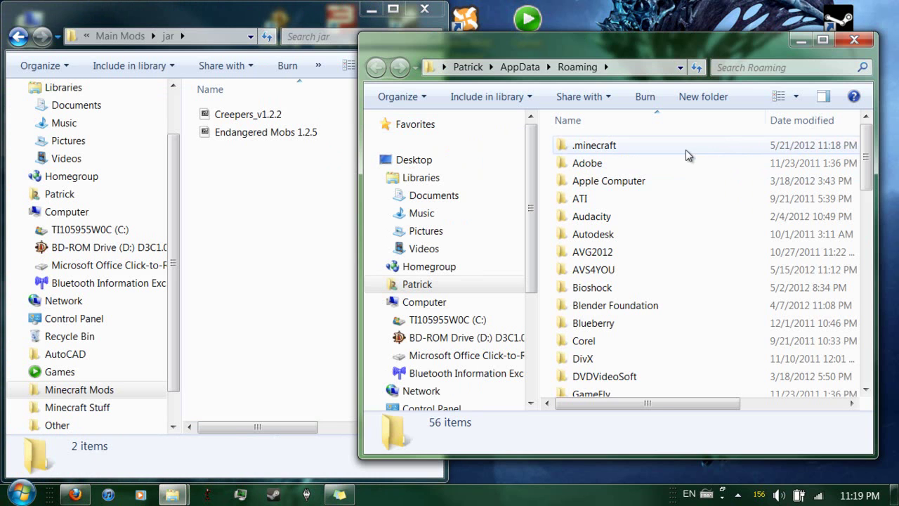
double_click(686, 146)
double_click(686, 149)
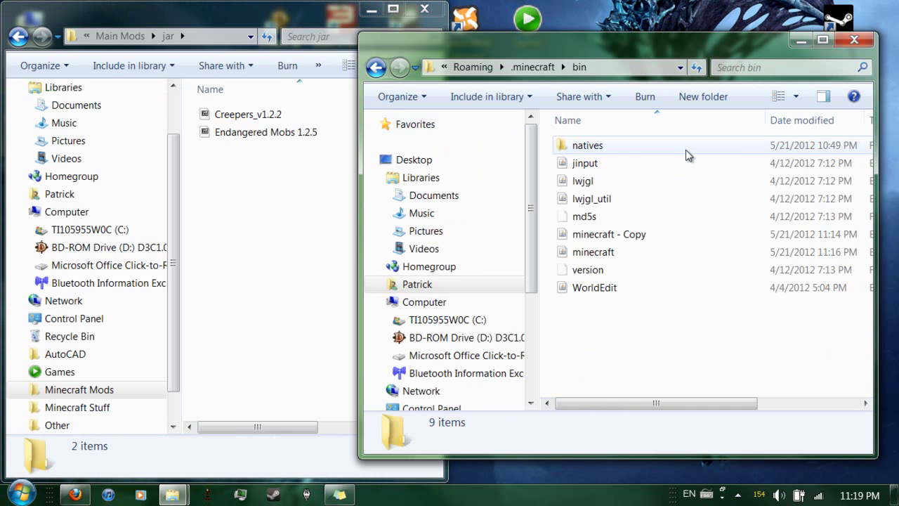
Open minecraft.jar in 7-Zip File Manager, minimize the bin folder window and return to the jar mods folder
right_click(637, 254)
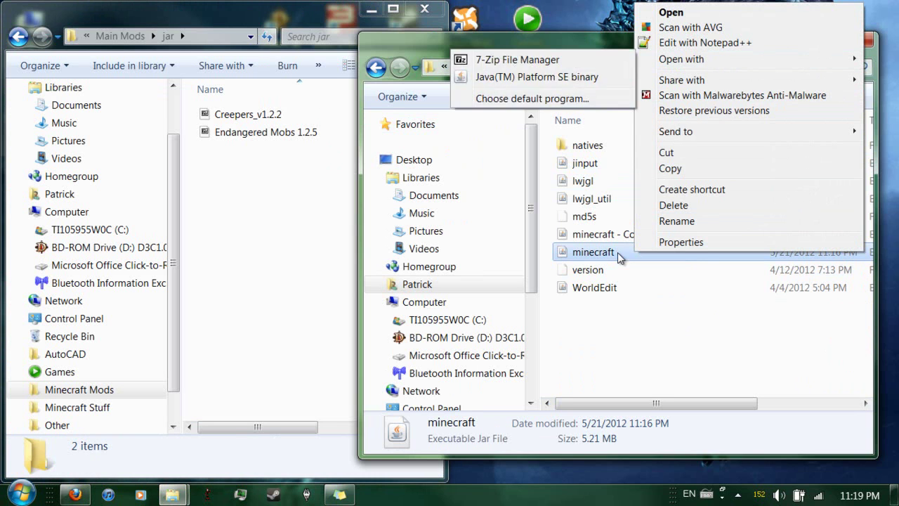
mouse_move(711, 60)
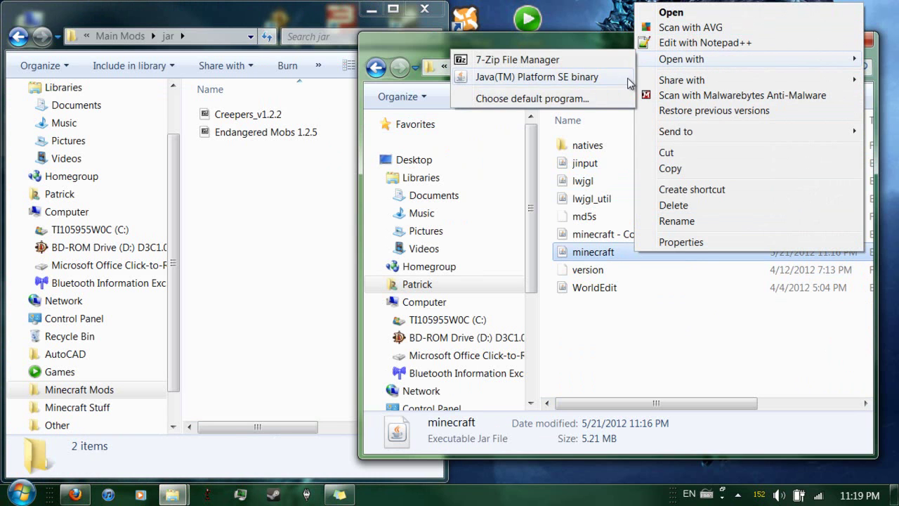
click(619, 62)
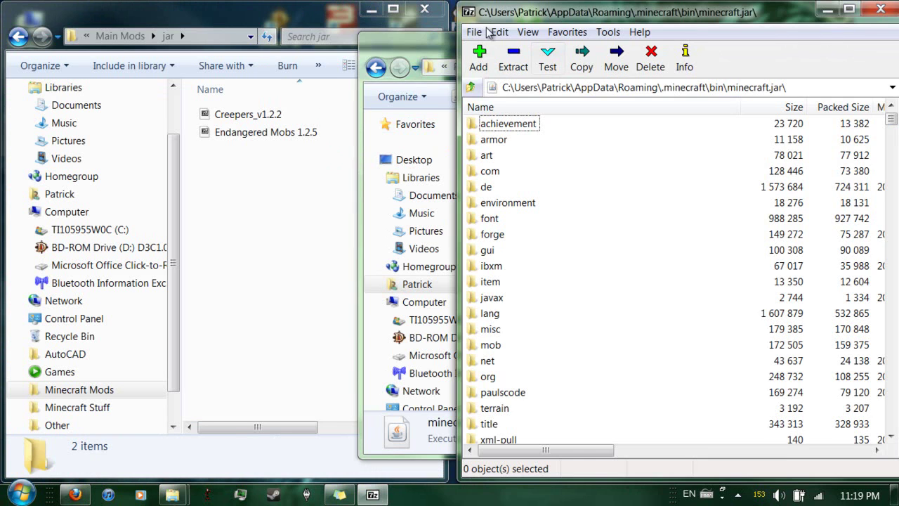
click(432, 39)
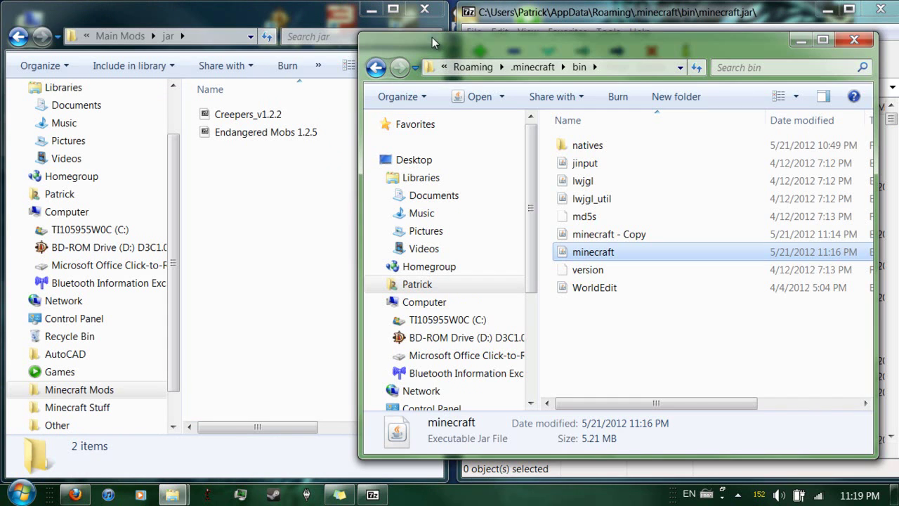
click(801, 39)
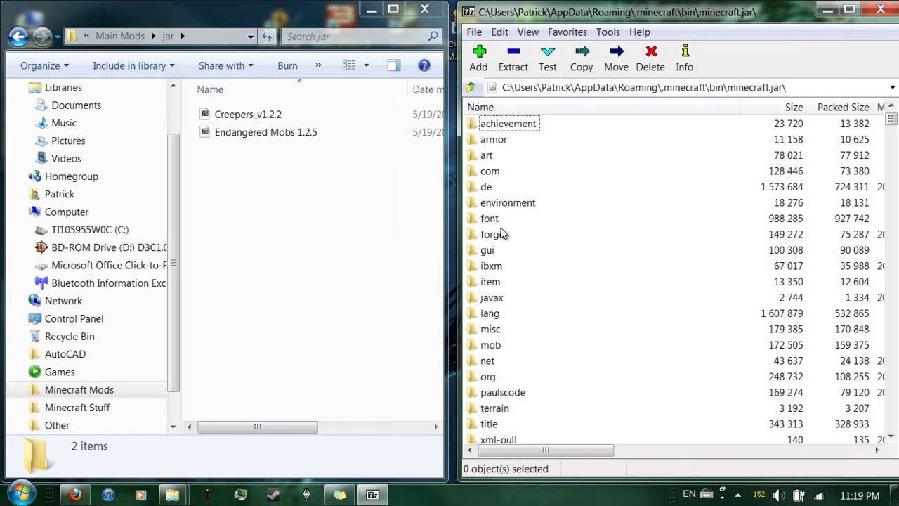
click(325, 237)
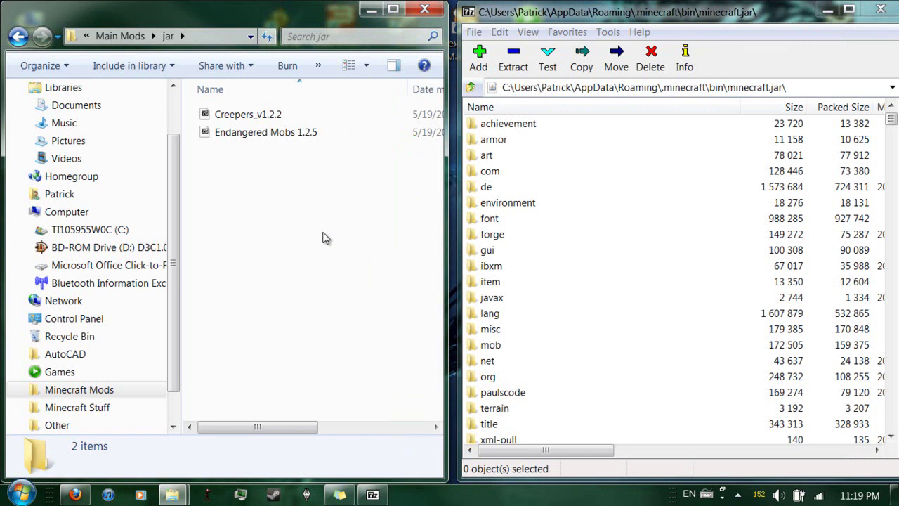
Open the Creepers_v1.2.2 archive beside minecraft.jar and read the installation instructions in its README.txt
double_click(271, 120)
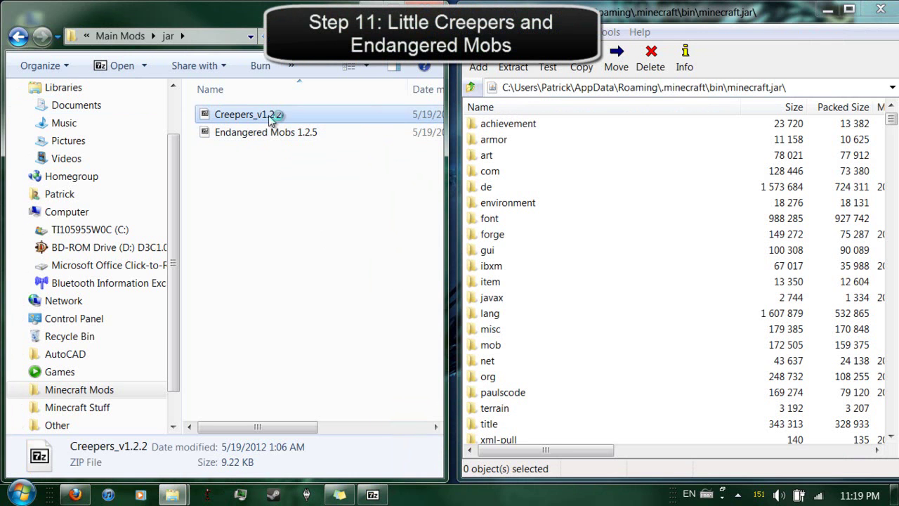
drag(651, 10, 1, 39)
drag(67, 199, 35, 162)
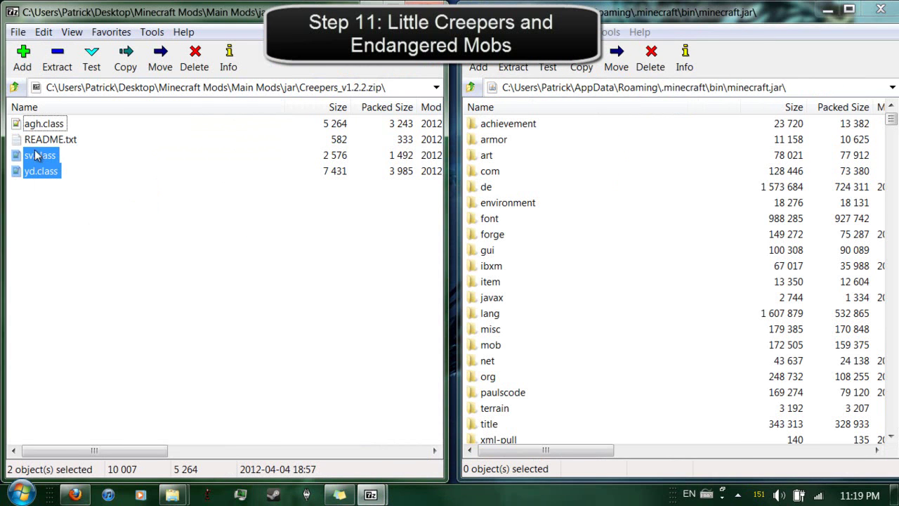
ctrl+click(45, 126)
click(70, 221)
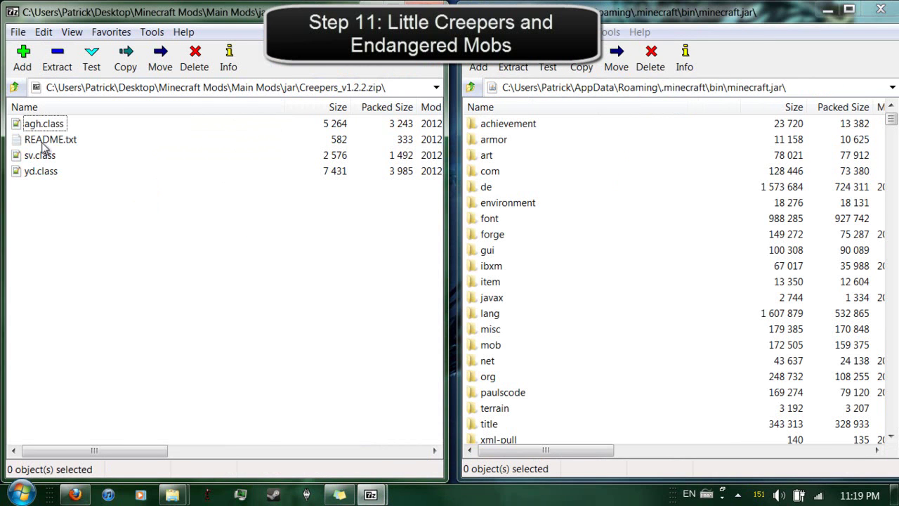
click(43, 142)
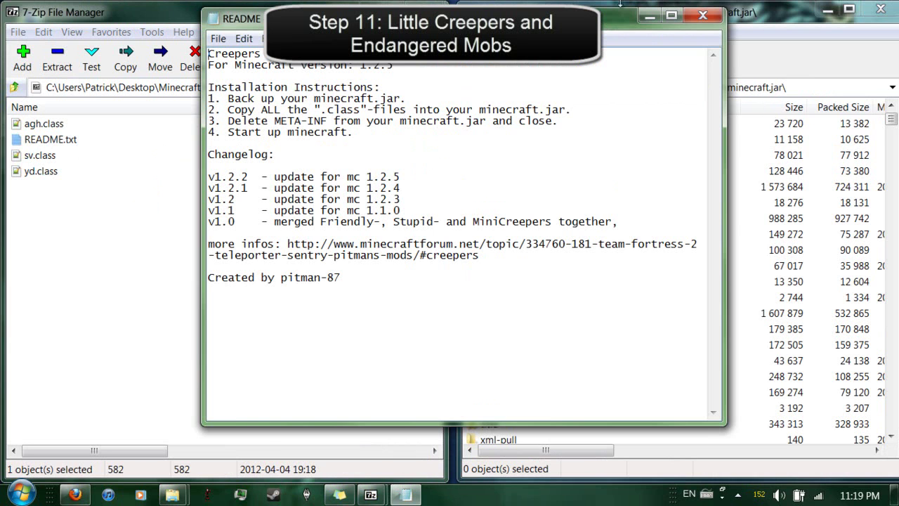
click(702, 16)
Copy agh.class, sv.class and yd.class from the Creepers archive into minecraft.jar, then close the Creepers archive
click(41, 171)
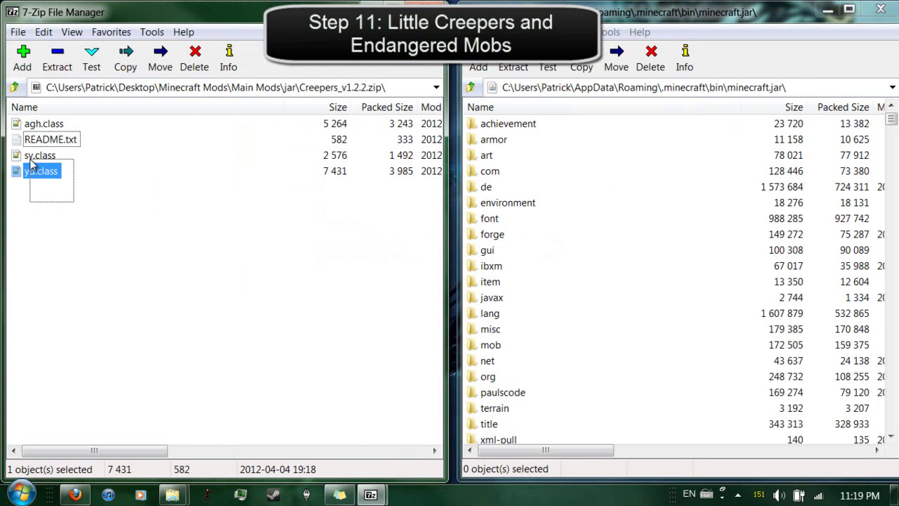
click(31, 156)
ctrl+click(44, 172)
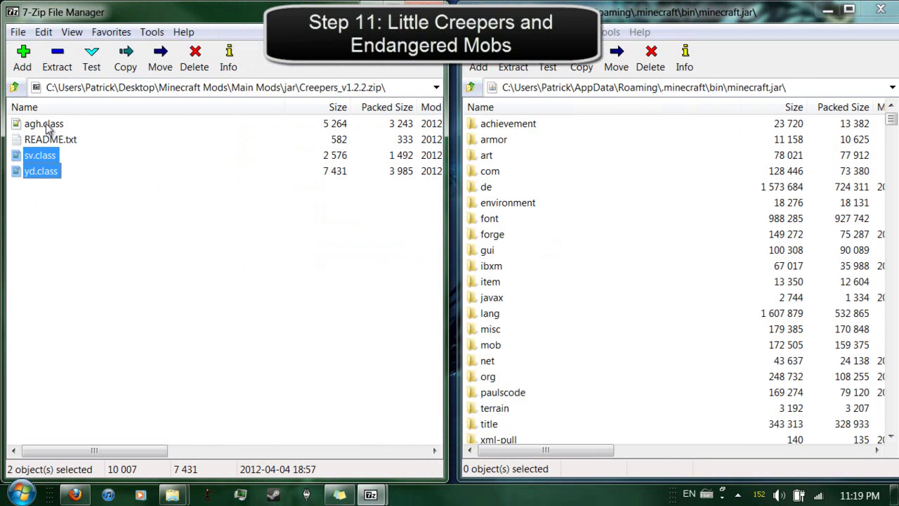
ctrl+click(48, 126)
drag(48, 126, 633, 292)
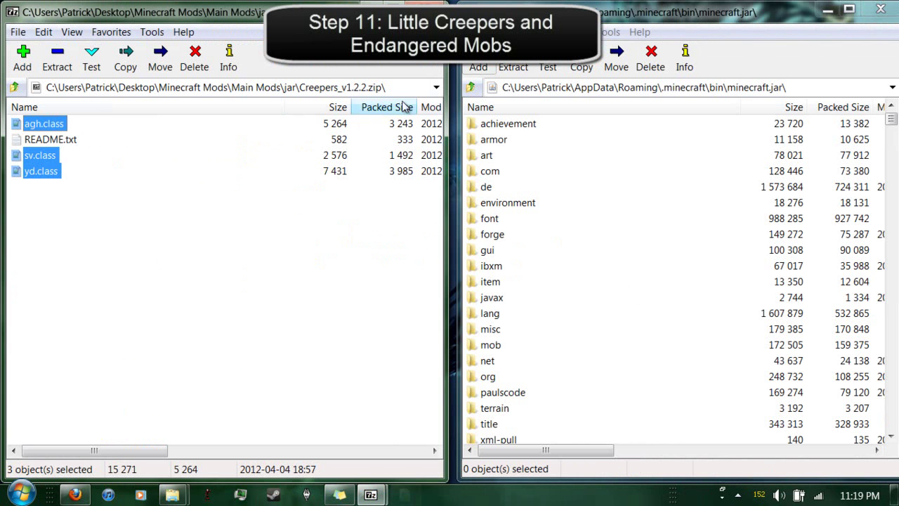
drag(44, 172, 628, 318)
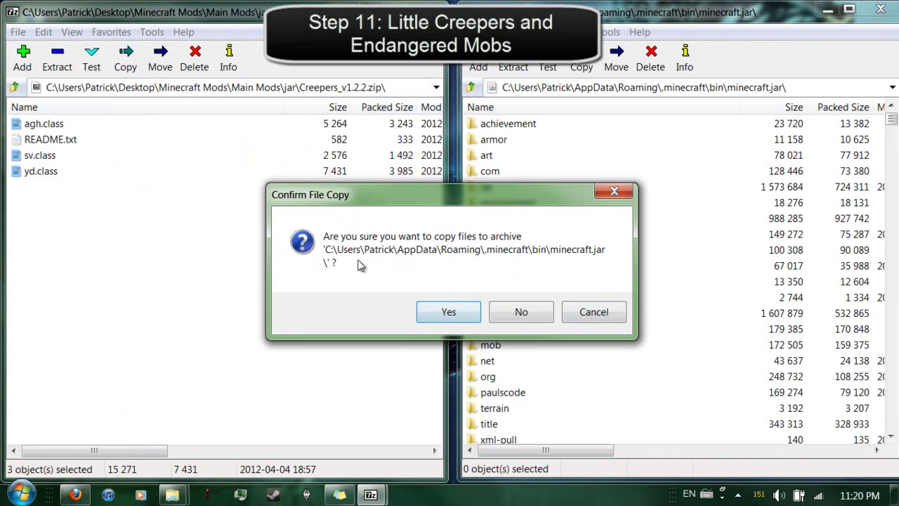
click(425, 315)
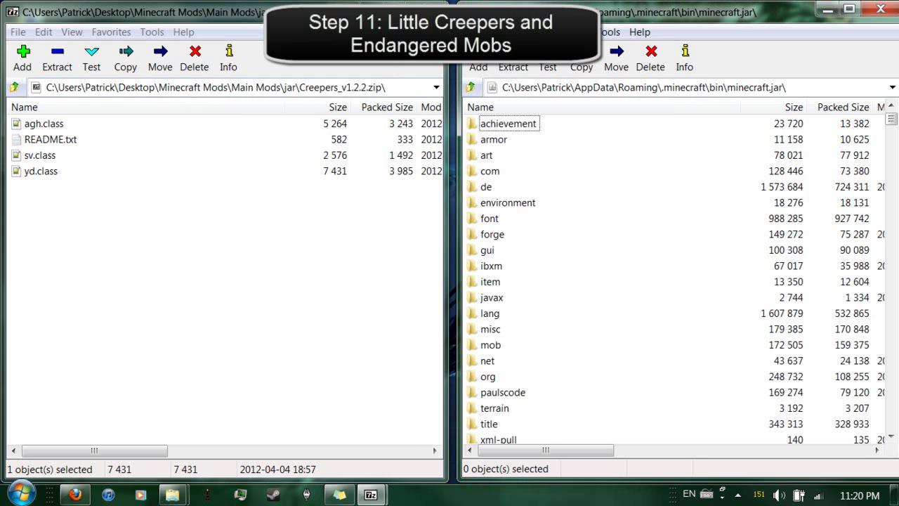
click(424, 8)
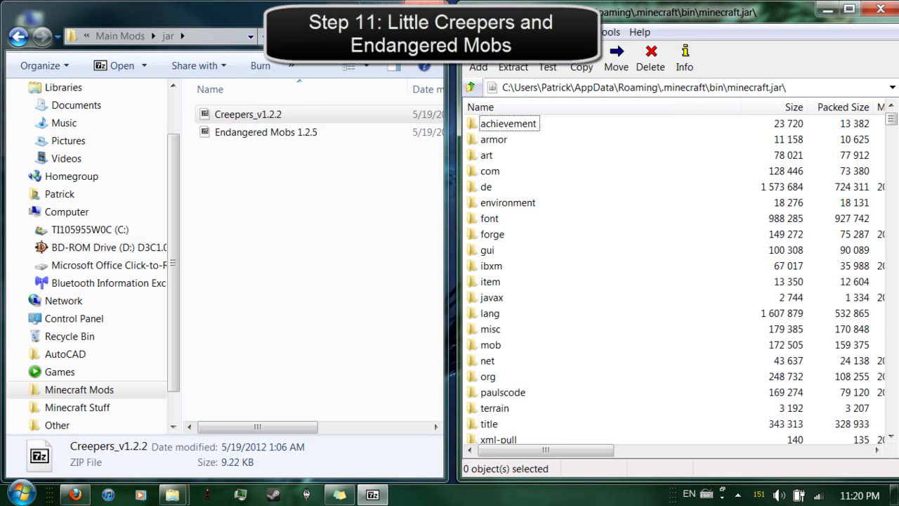
Open the Endangered Mobs 1.2.5 archive beside minecraft.jar and go into its Endangered Mobs 1.2.5 classes folder
double_click(313, 133)
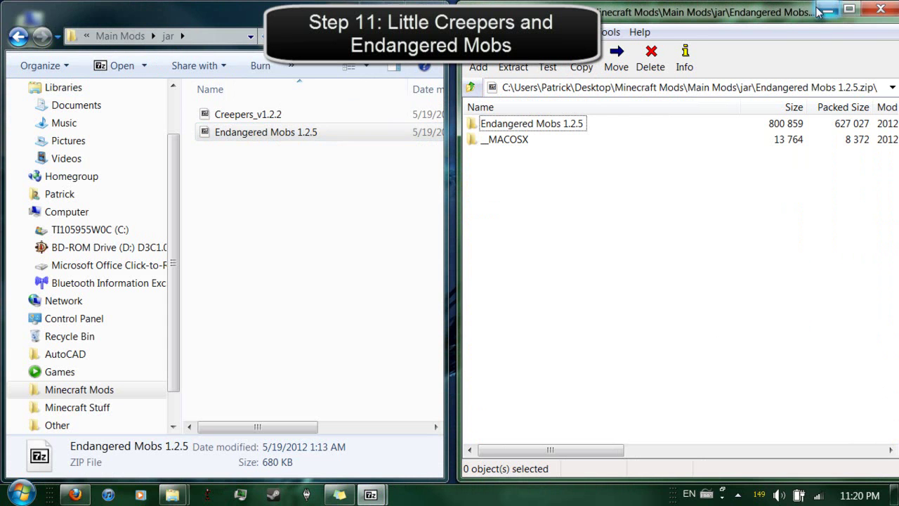
drag(727, 14, 3, 42)
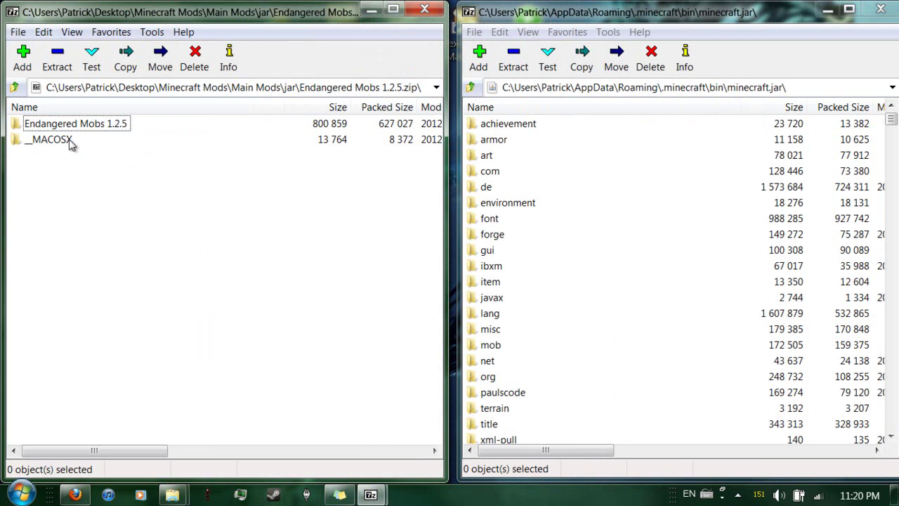
double_click(110, 127)
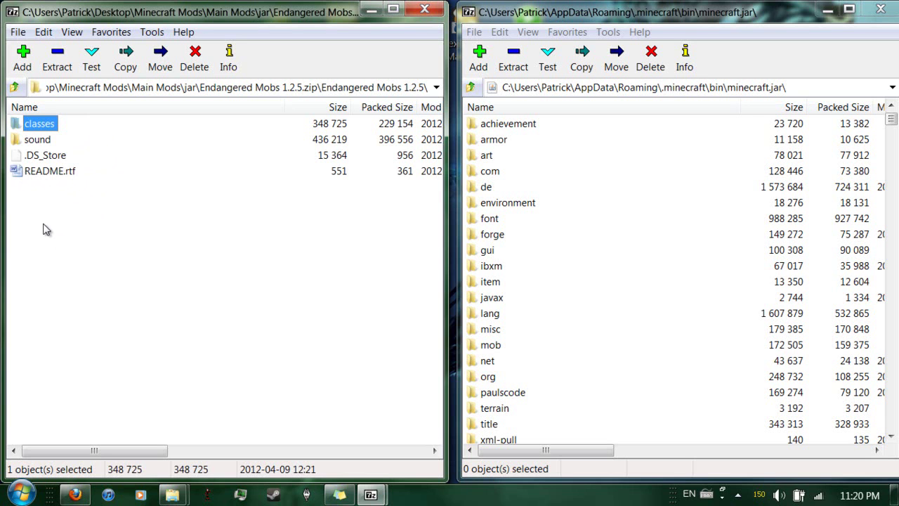
double_click(39, 127)
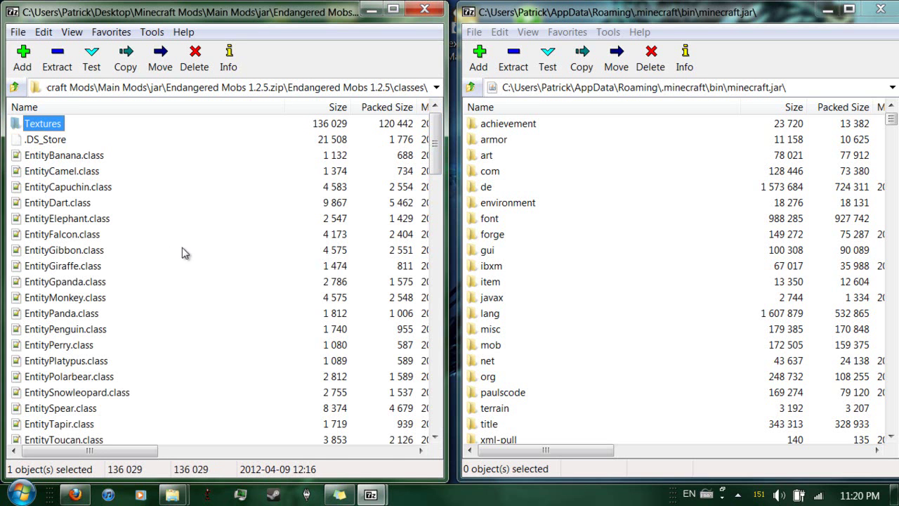
Select everything in the classes folder to review its contents, then return to the parent Endangered Mobs 1.2.5 folder
click(199, 250)
key(ctrl+a)
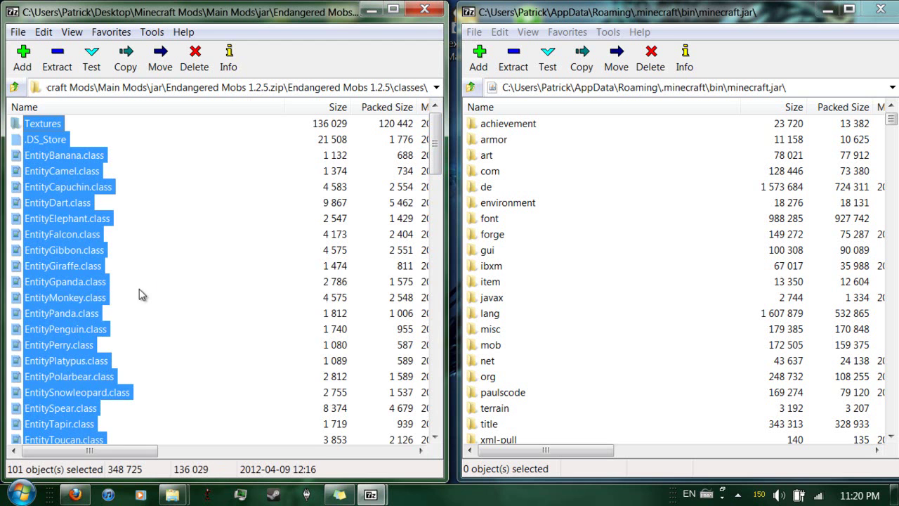
click(14, 87)
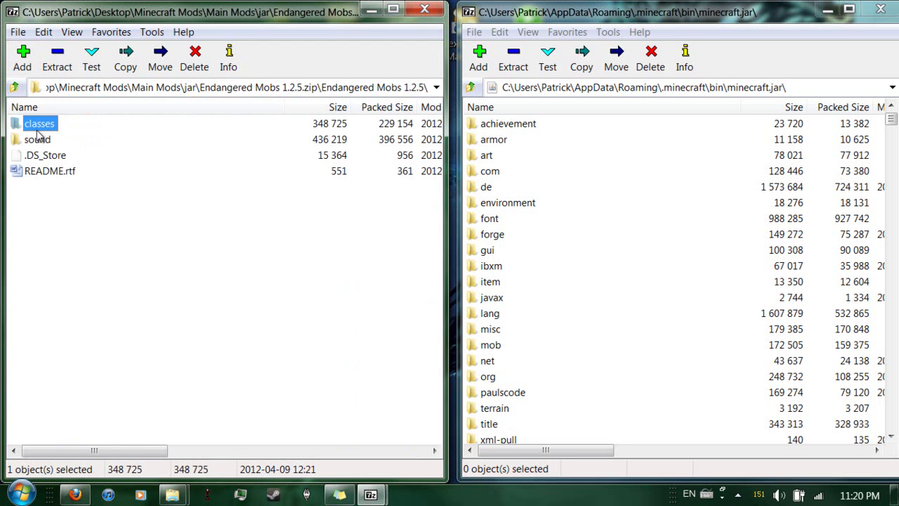
Copy the entire contents of the Endangered Mobs classes folder into minecraft.jar and return to the Endangered Mobs 1.2.5 folder
double_click(37, 130)
click(148, 225)
key(ctrl+a)
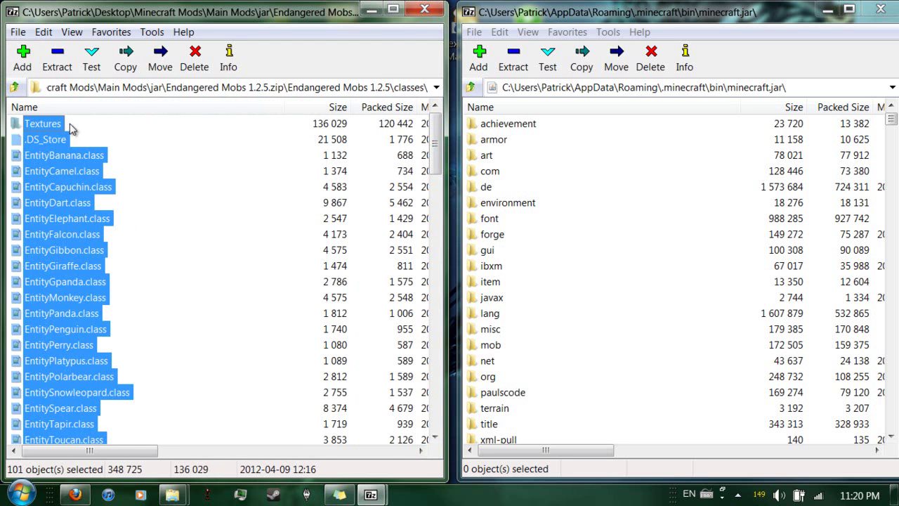
scroll(82, 225, down, 20)
drag(89, 245, 751, 289)
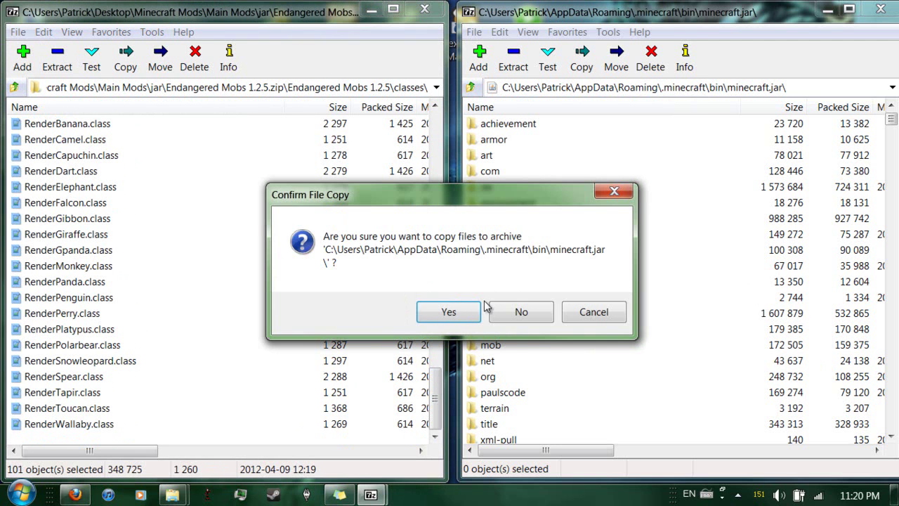
click(464, 318)
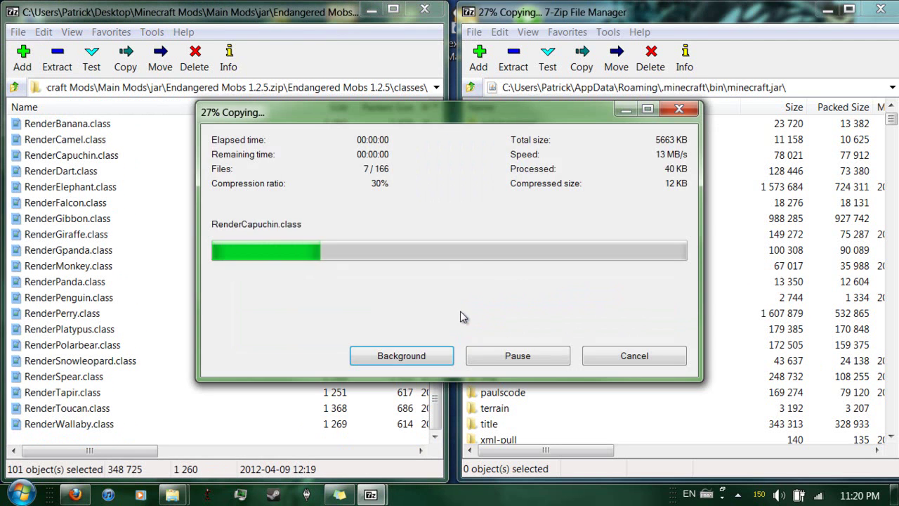
click(14, 87)
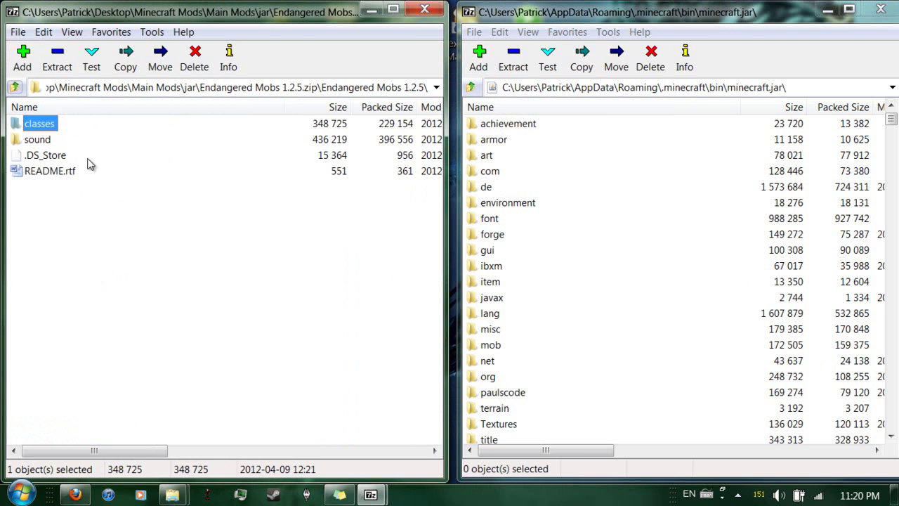
click(133, 207)
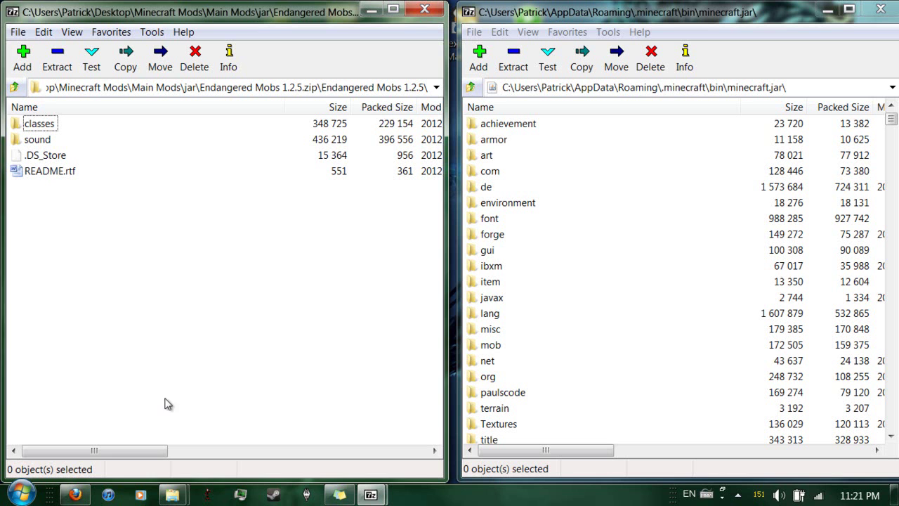
Bring up the .minecraft bin folder window and navigate to .minecraft\resources\mod beside the Endangered Mobs archive
mouse_move(172, 495)
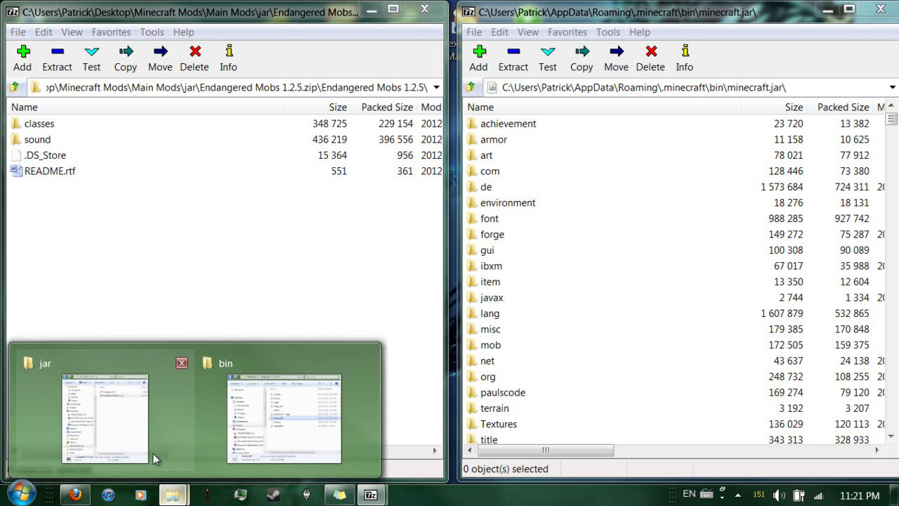
click(282, 418)
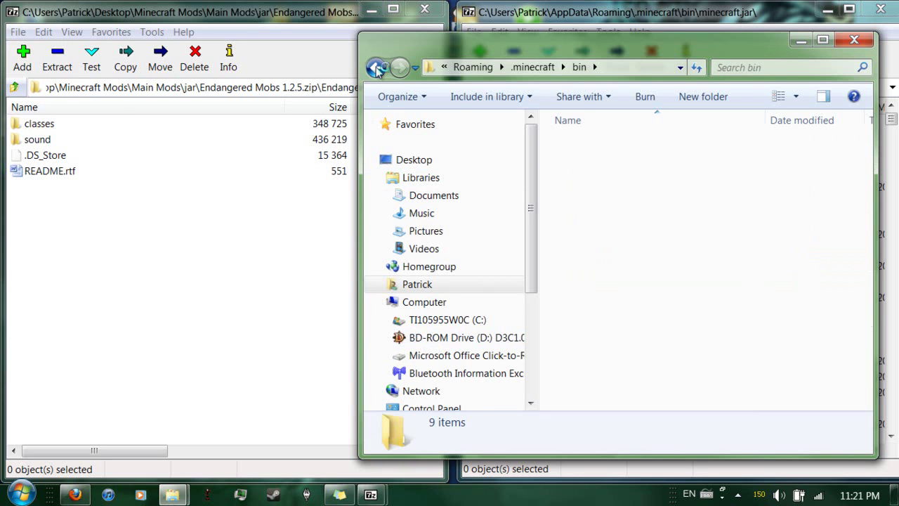
click(376, 67)
double_click(599, 147)
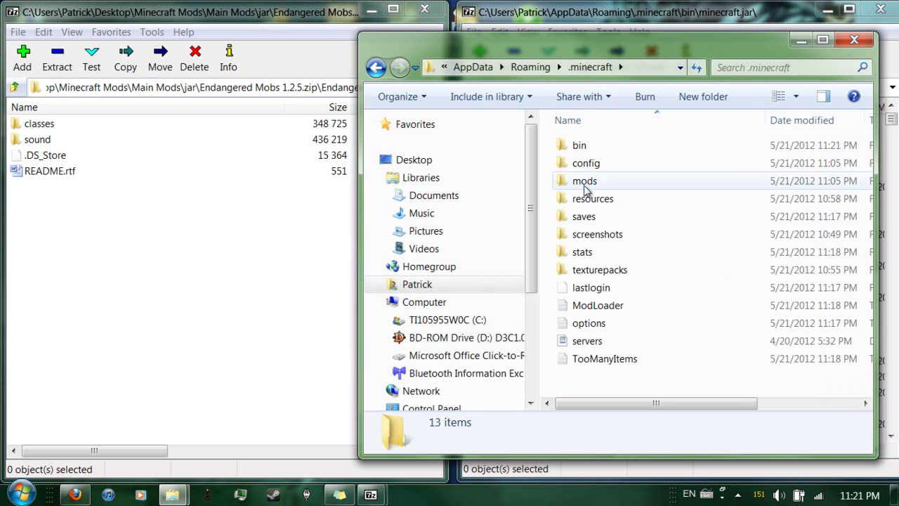
double_click(598, 203)
double_click(585, 146)
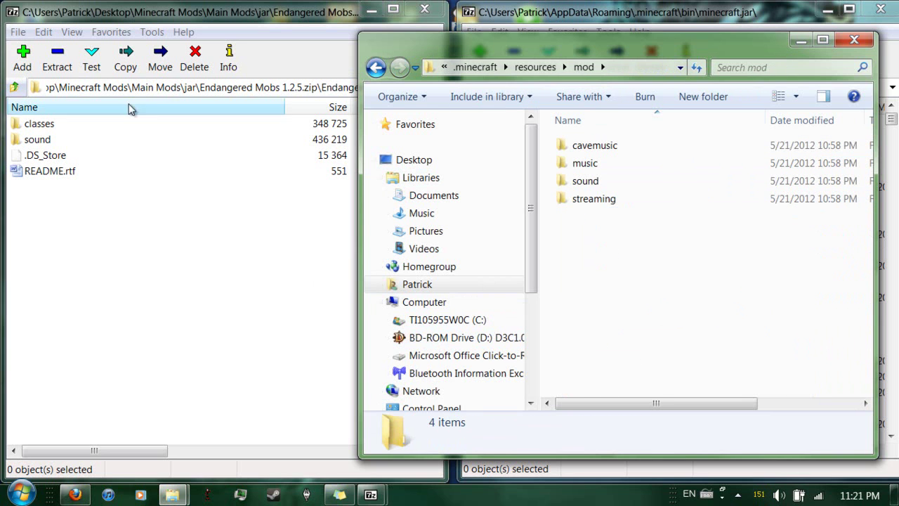
Select the archive's sound folder, go back to .minecraft and retrace the path to resources\mod
click(34, 140)
drag(36, 140, 631, 254)
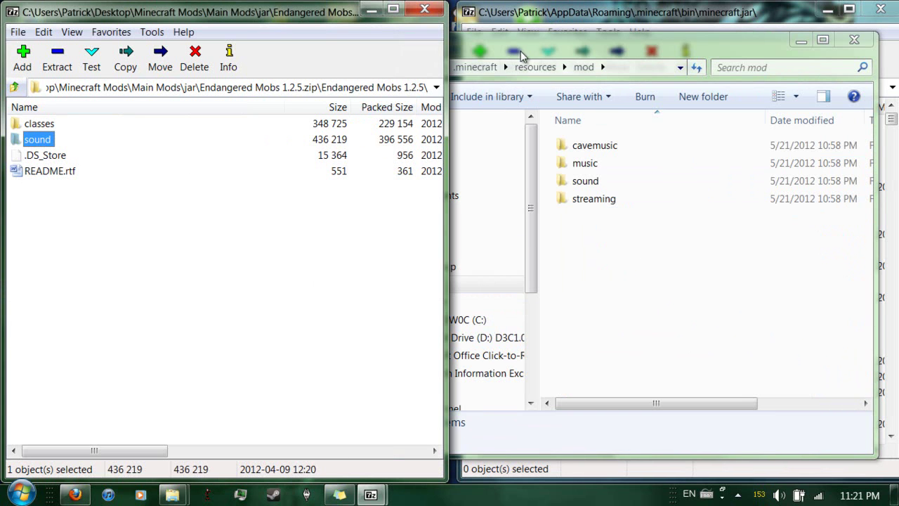
click(457, 68)
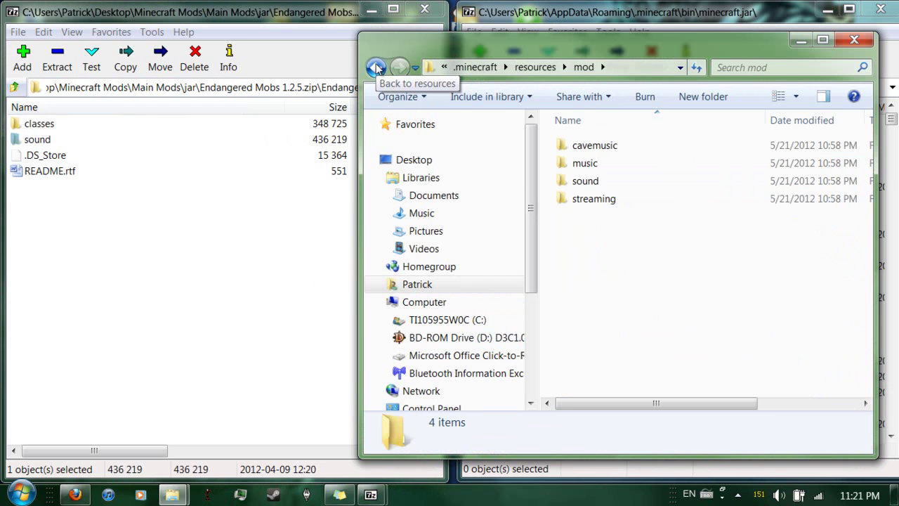
click(376, 67)
click(376, 67)
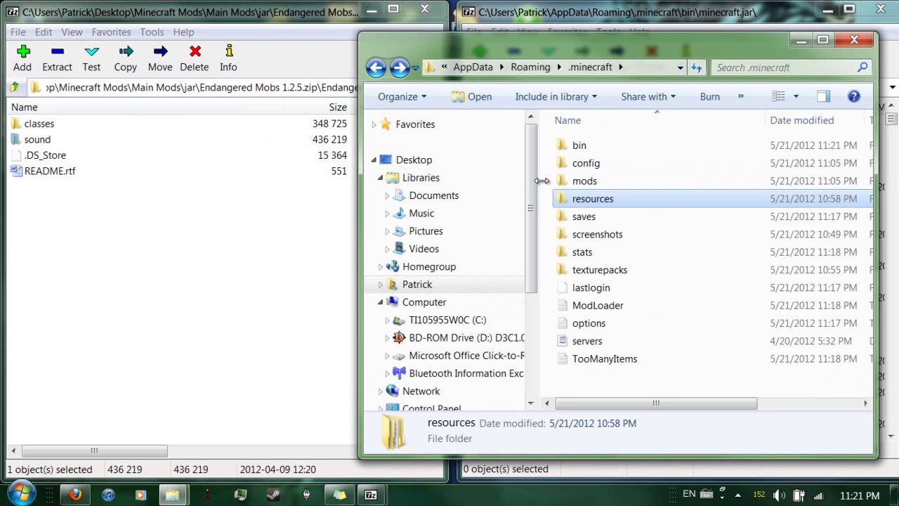
double_click(587, 200)
double_click(582, 148)
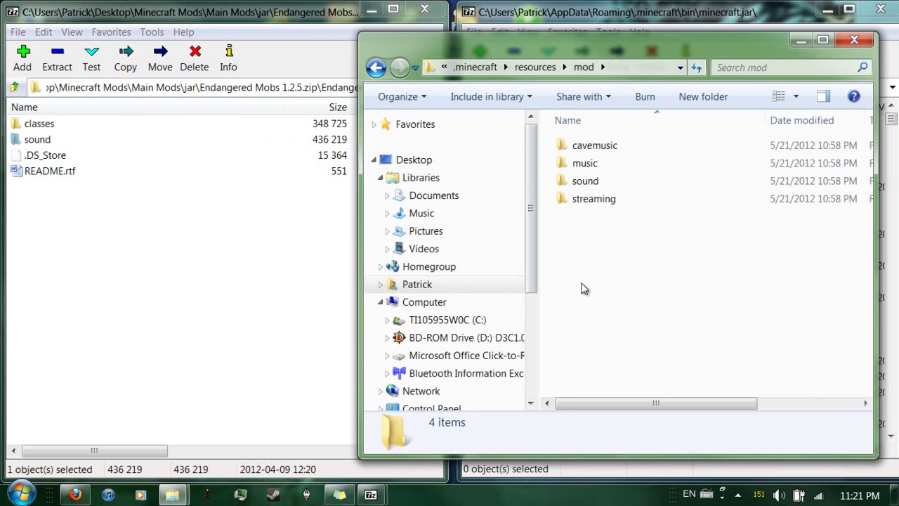
click(37, 144)
click(35, 144)
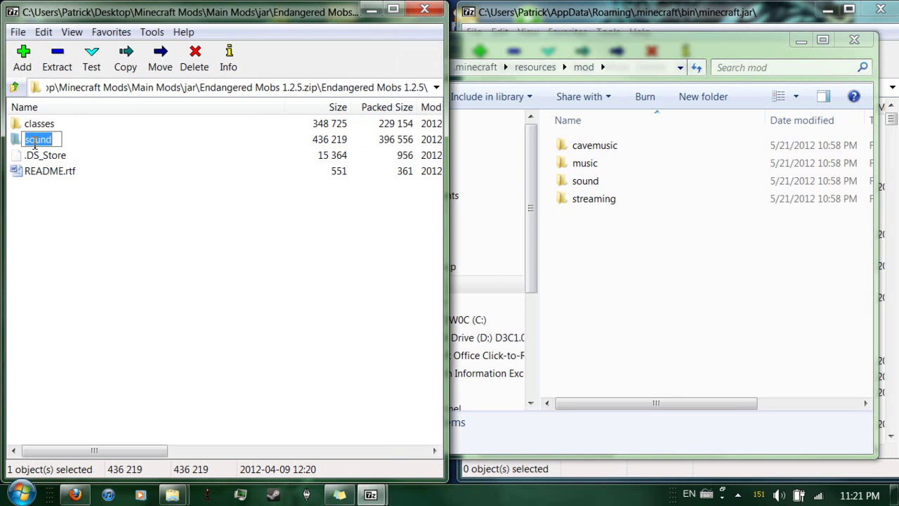
click(21, 144)
double_click(28, 125)
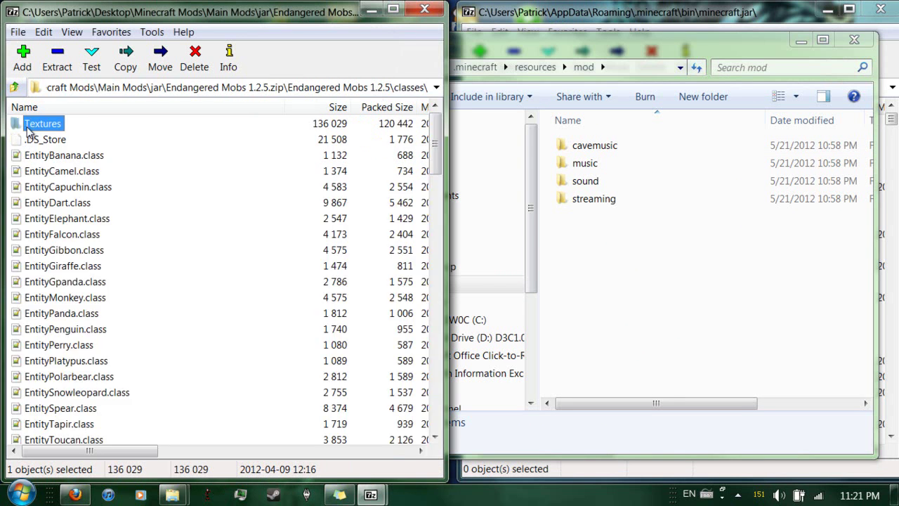
click(15, 88)
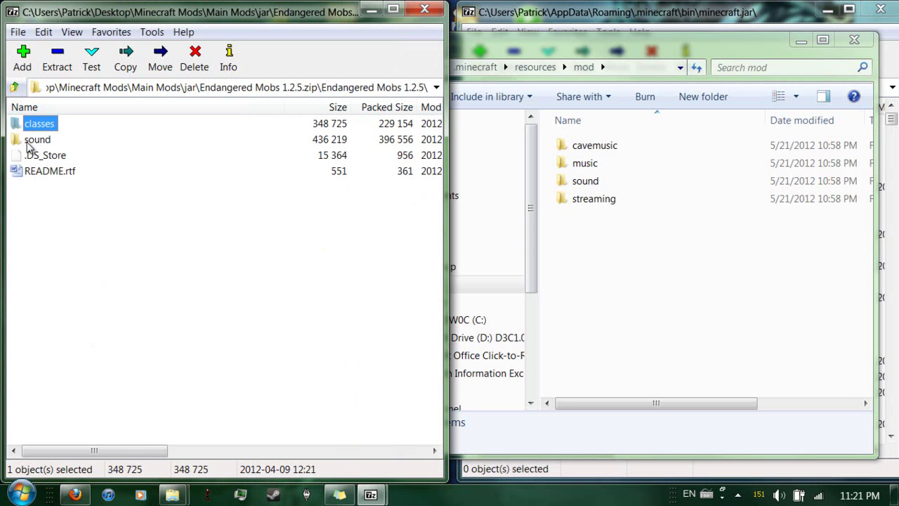
Copy the Endangered Mobs sound folder into resources\mod, merging it with the existing sound folder
click(21, 141)
drag(35, 147, 631, 267)
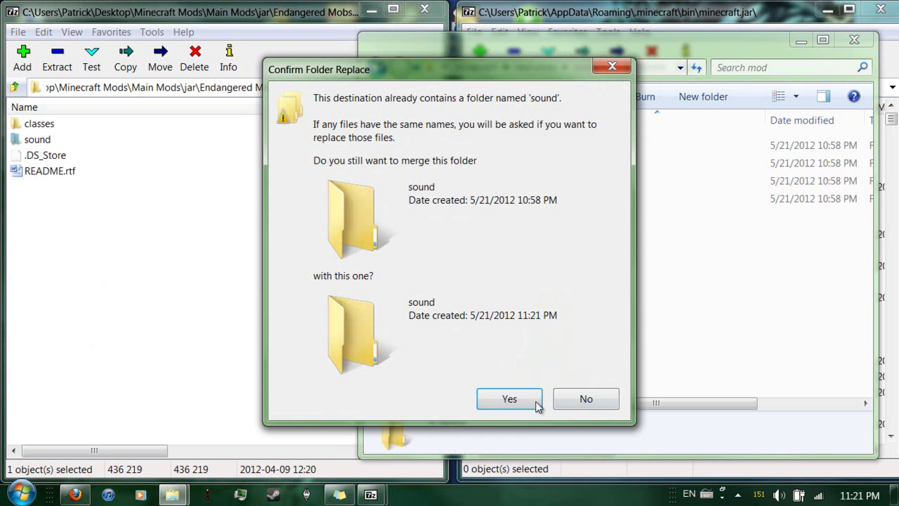
click(509, 399)
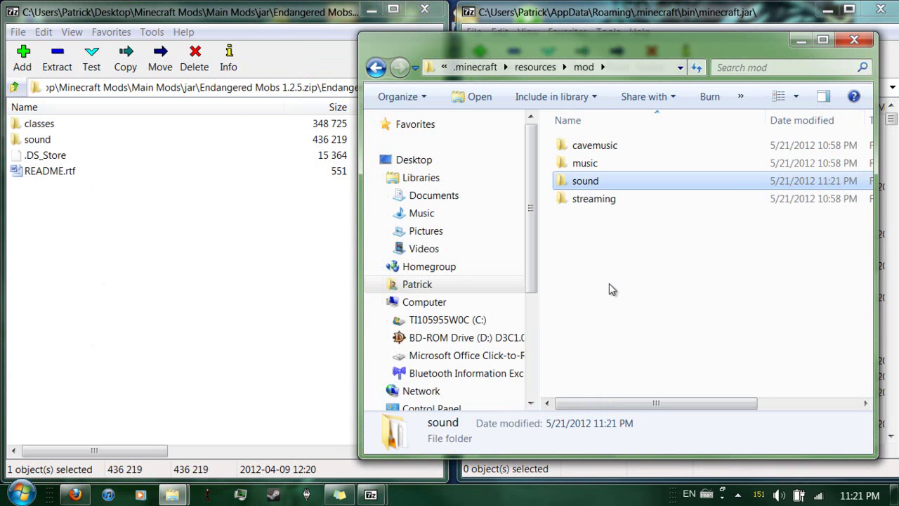
click(591, 259)
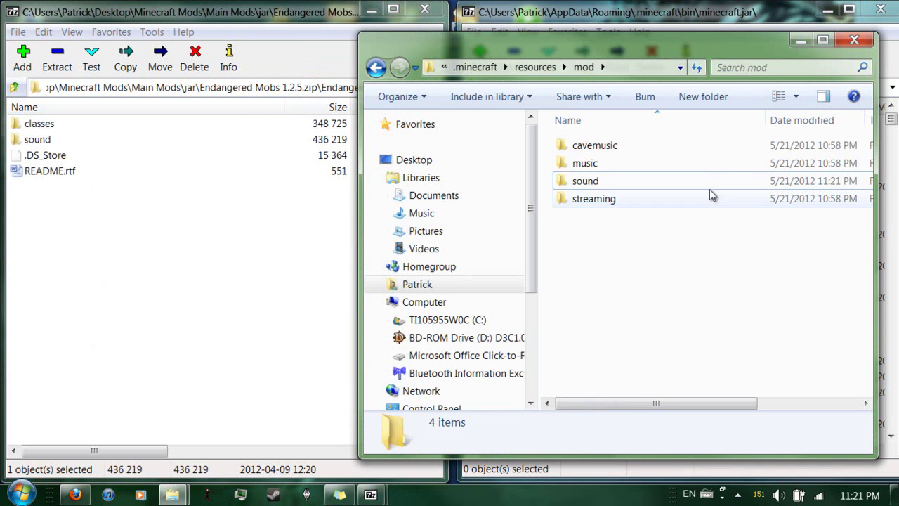
Launch Minecraft from the desktop, log in with the saved account and load the first singleplayer world
click(894, 496)
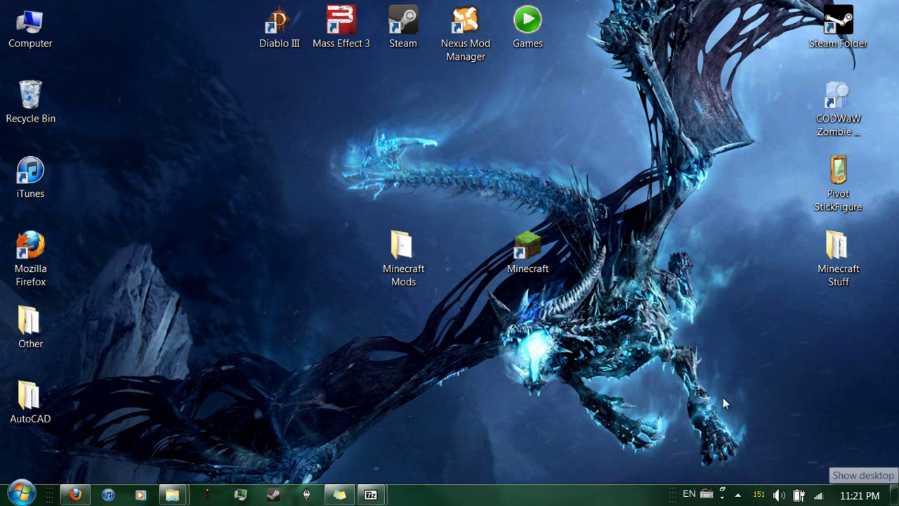
click(543, 241)
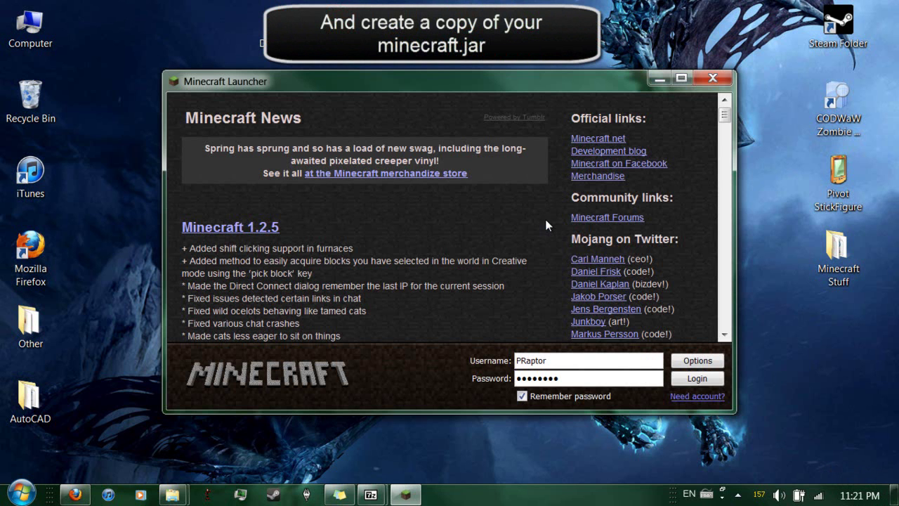
click(711, 379)
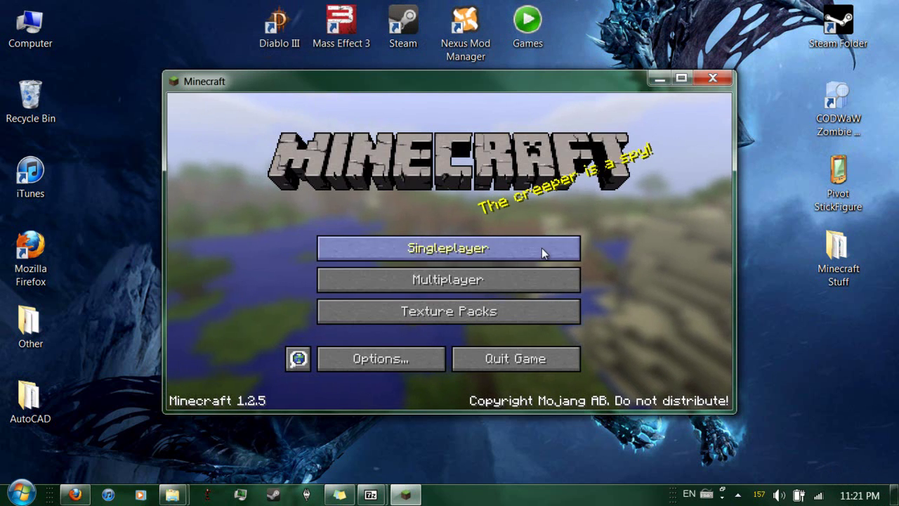
click(542, 248)
double_click(407, 234)
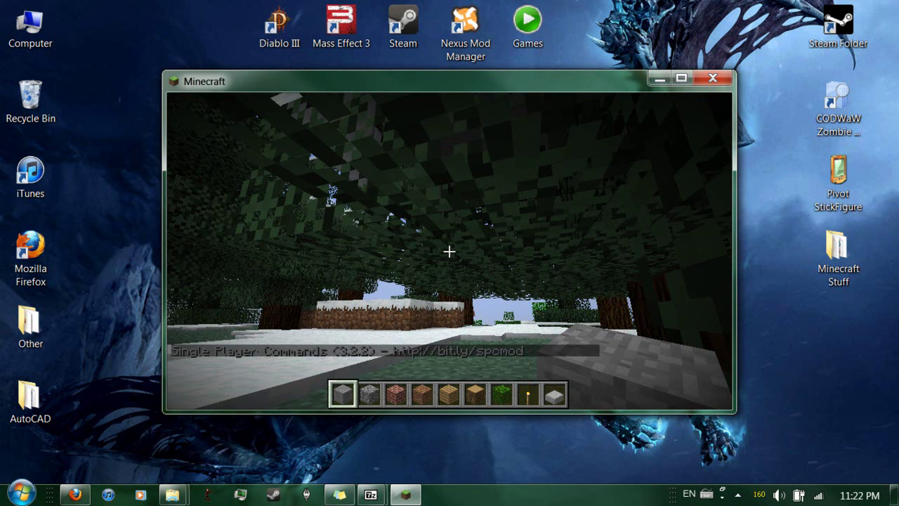
Set Graphics to Fast and Performance to Max FPS in the video settings, and return to the game
key(Escape)
click(444, 288)
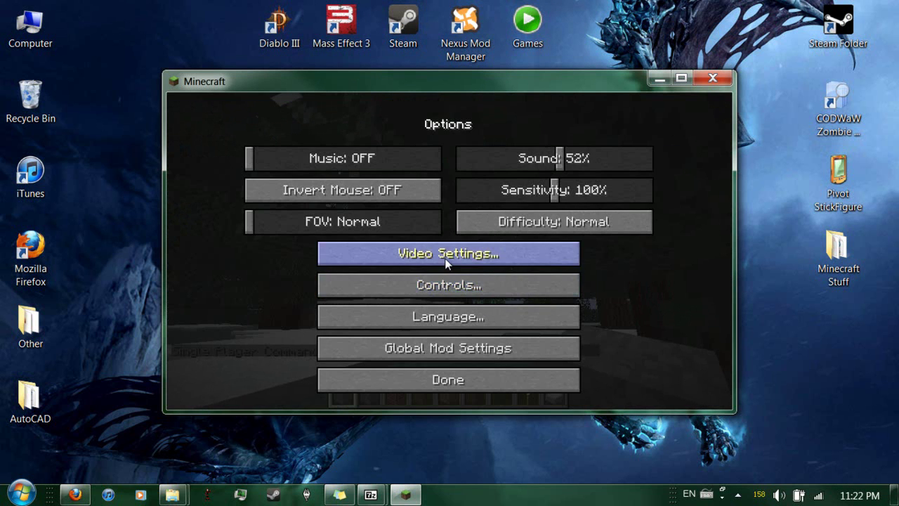
click(447, 259)
click(394, 156)
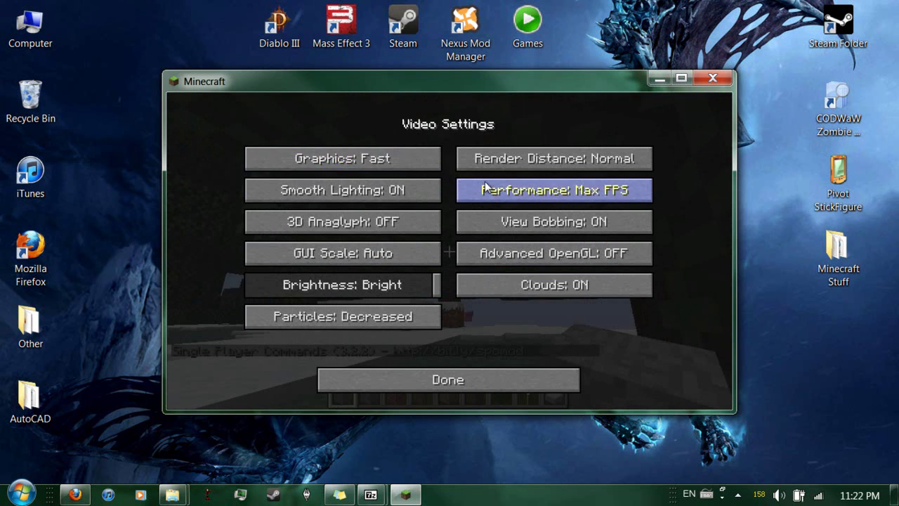
click(548, 197)
click(547, 197)
click(547, 197)
click(548, 197)
click(547, 197)
click(547, 197)
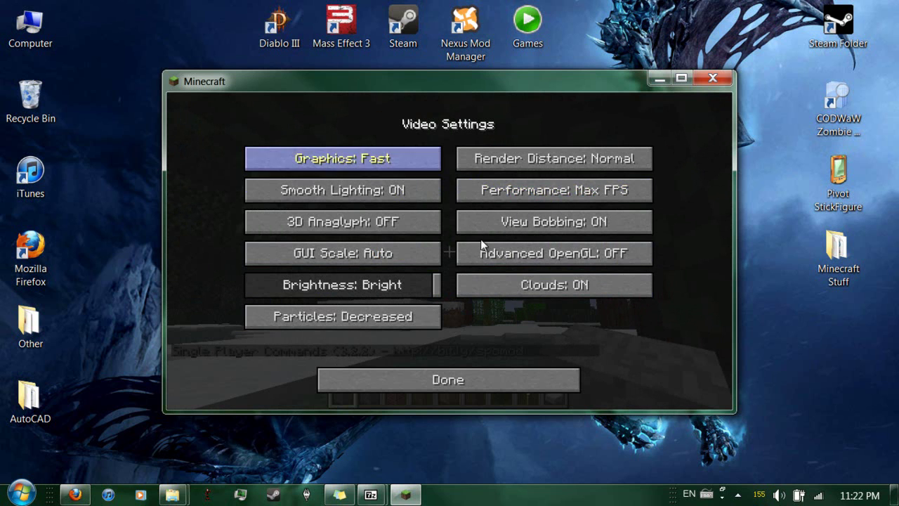
click(475, 380)
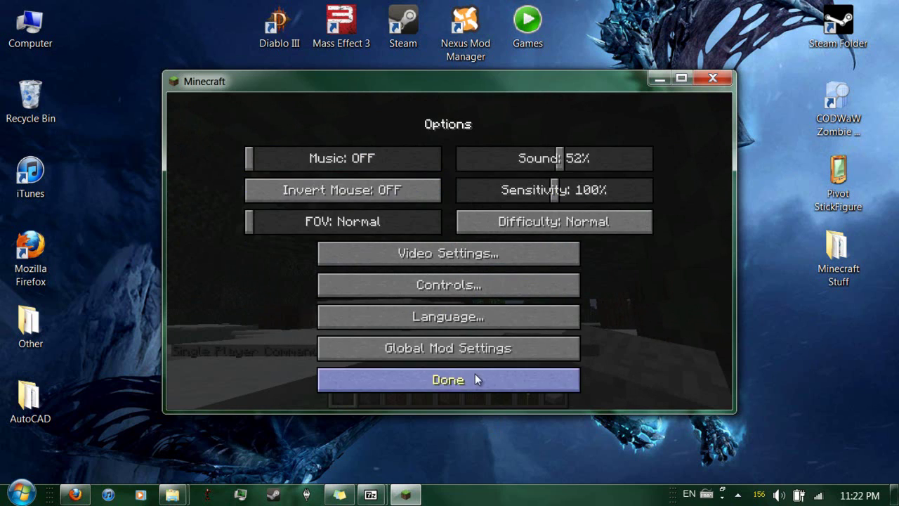
click(481, 377)
key(Escape)
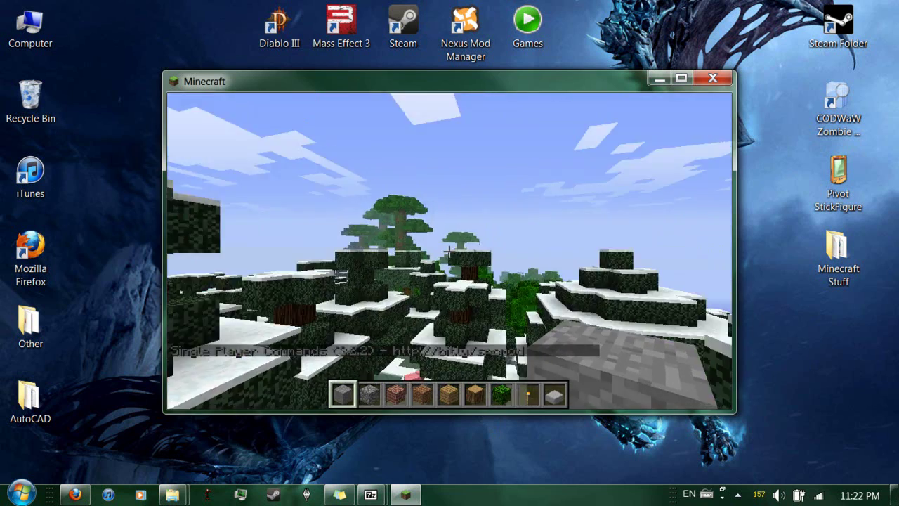
Open the inventory, maximize the game window and show page 2 of the TooManyItems item list
key(w)
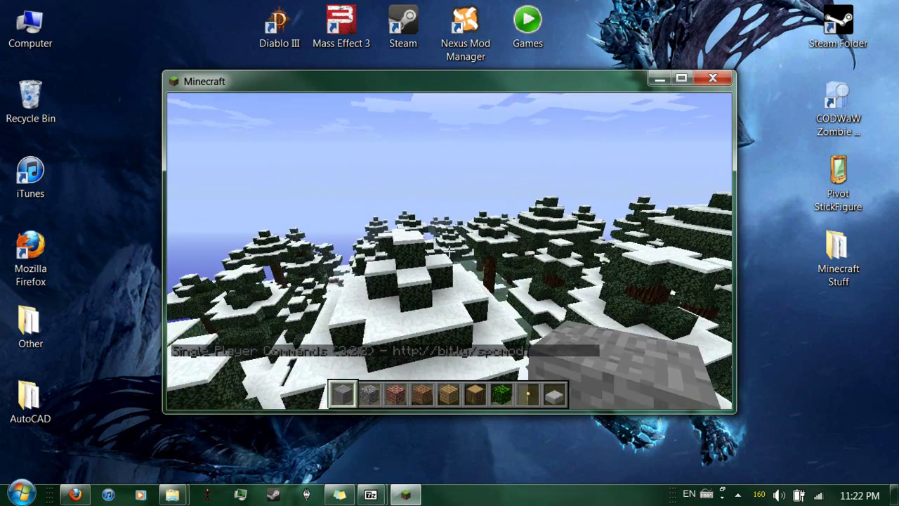
key(e)
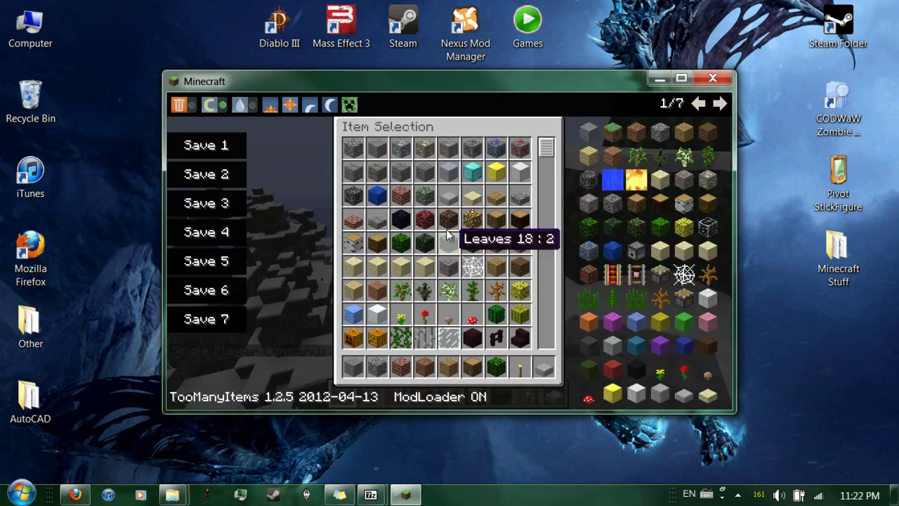
click(681, 78)
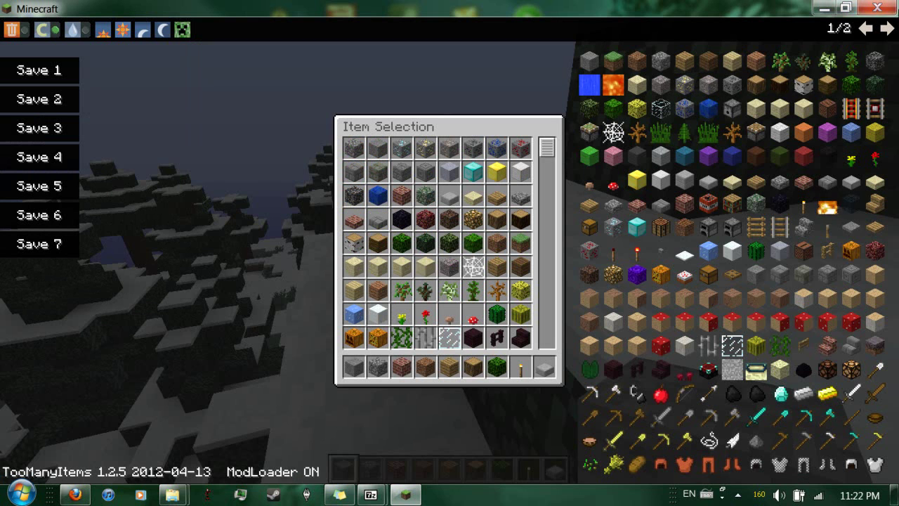
click(885, 28)
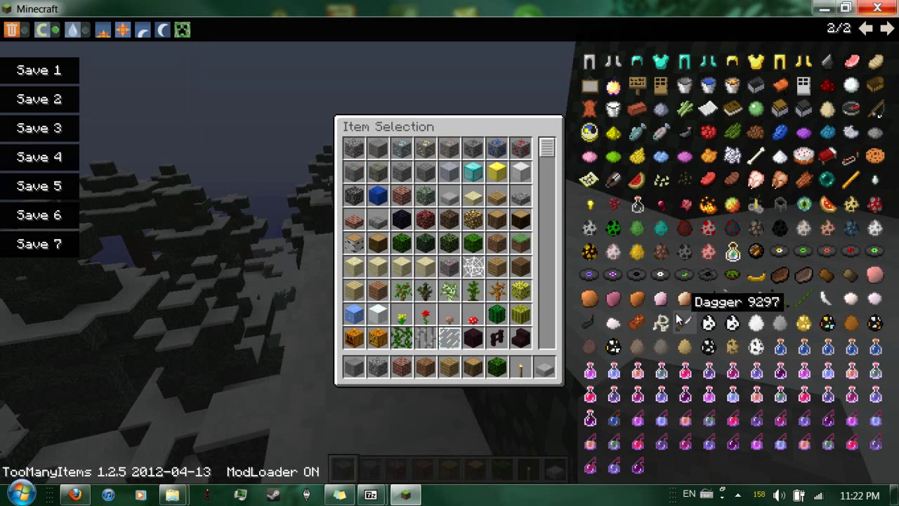
Clear the wood, planks and bricks from the fourth, fifth and sixth hotbar slots
click(473, 367)
click(473, 313)
click(449, 366)
click(452, 327)
click(425, 366)
click(425, 325)
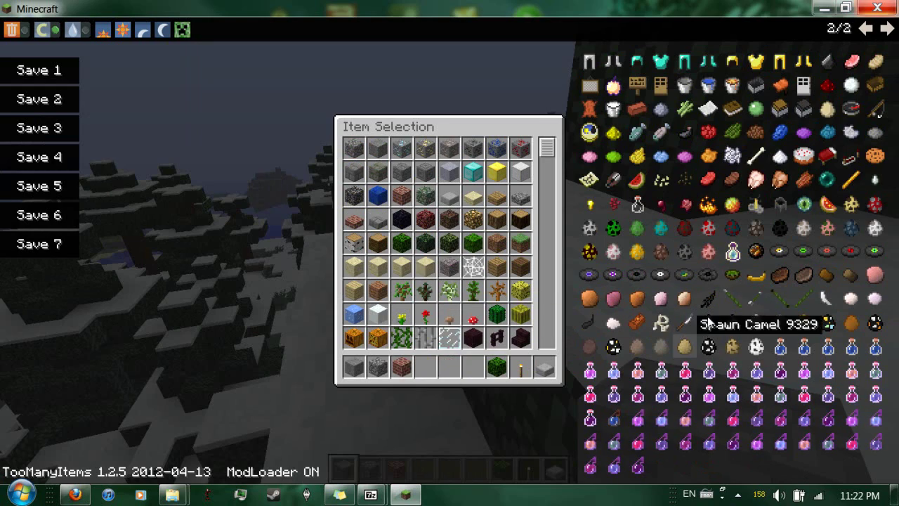
Add the Spawn Camel egg to the hotbar, select it in the game and use it on the snowy treetop
click(686, 345)
key(e)
scroll(450, 251, down, 4)
scroll(450, 252, up, 1)
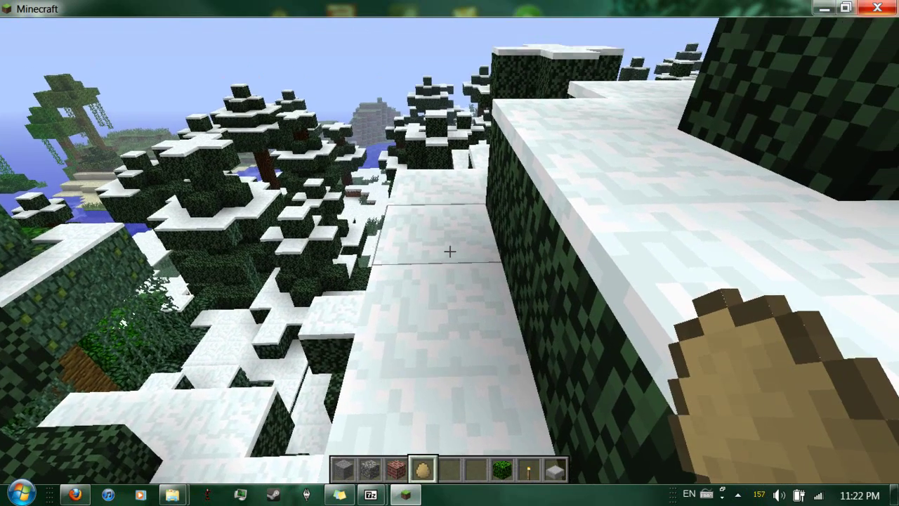
right_click(450, 251)
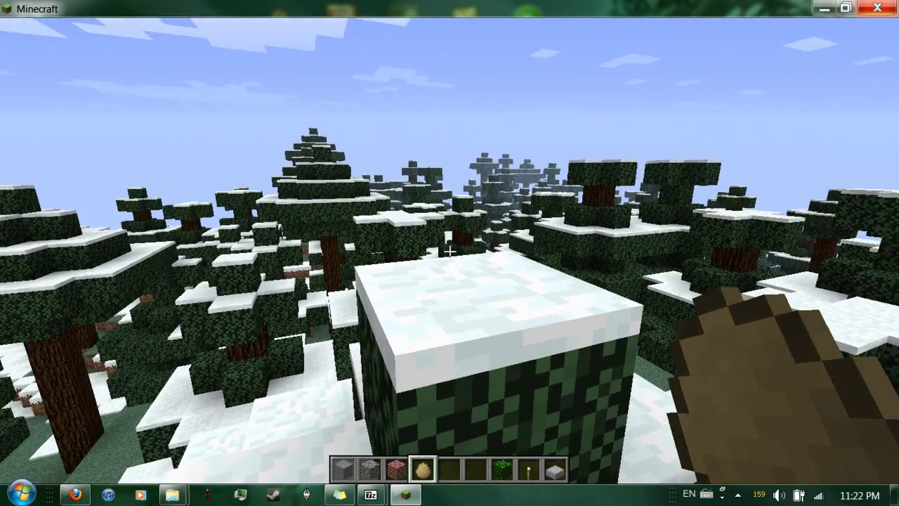
Break the snow layer and the leaf block at the peak of the snowy treetop
click(450, 253)
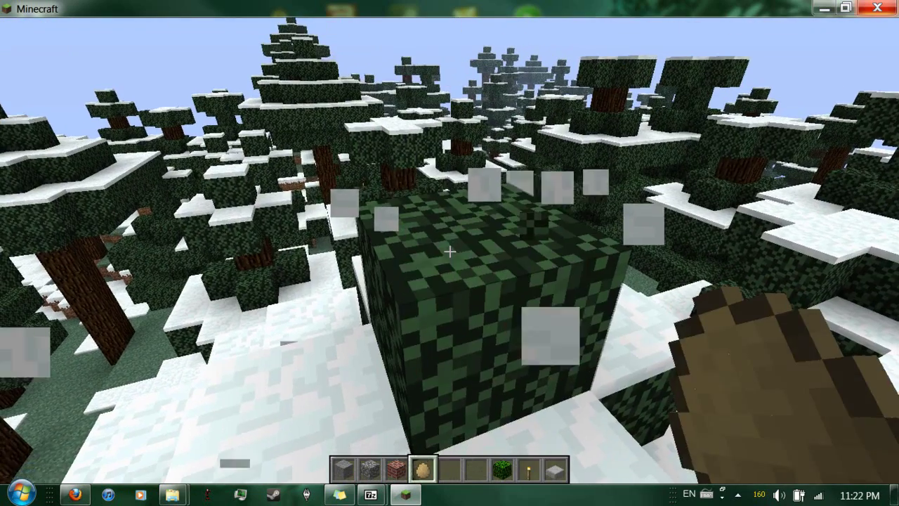
click(449, 251)
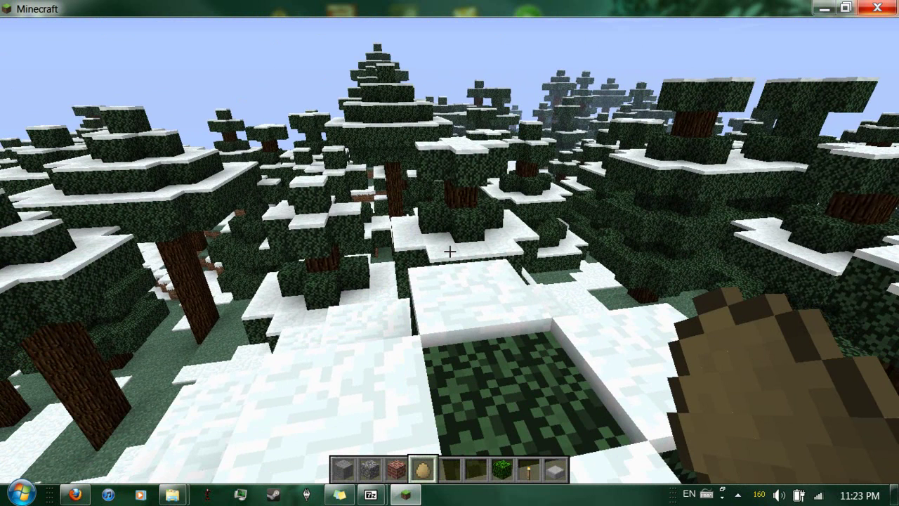
List the available mobs with the command "spawn list", and enter a spawn command for the Gibbon
key(t)
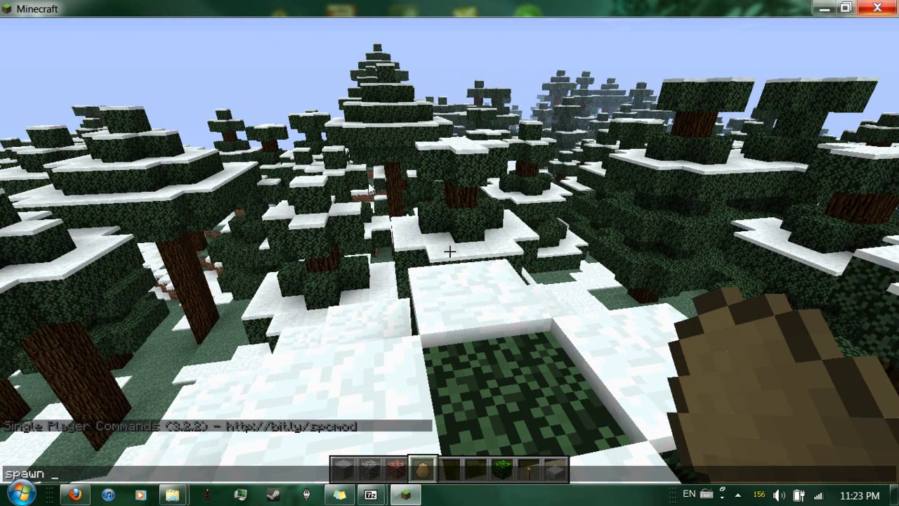
text(spawn list)
key(Return)
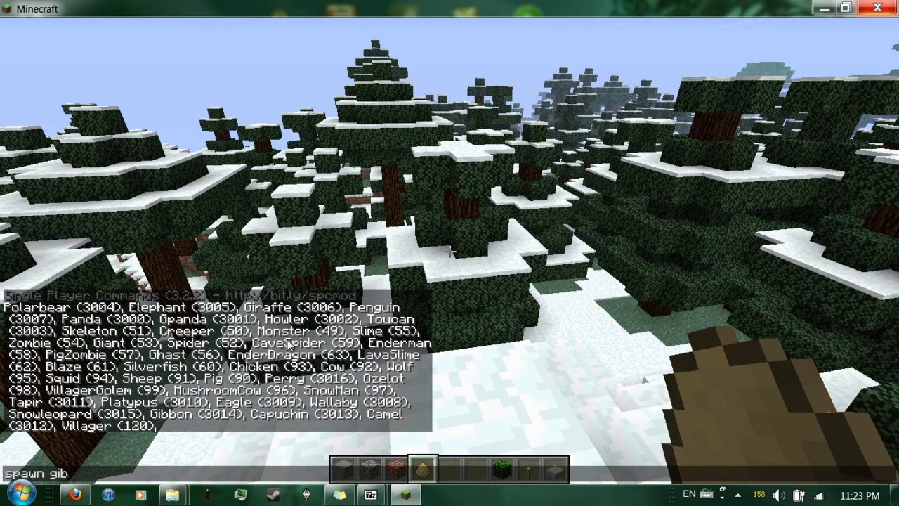
key(Return)
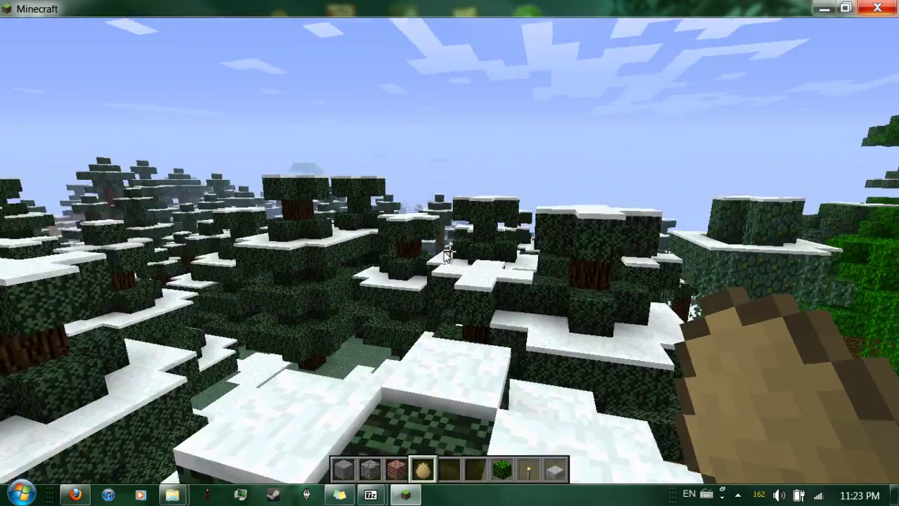
Spawn a VillagerGolem with the command "spawn 99" and hit it on the snowy trees
key(t)
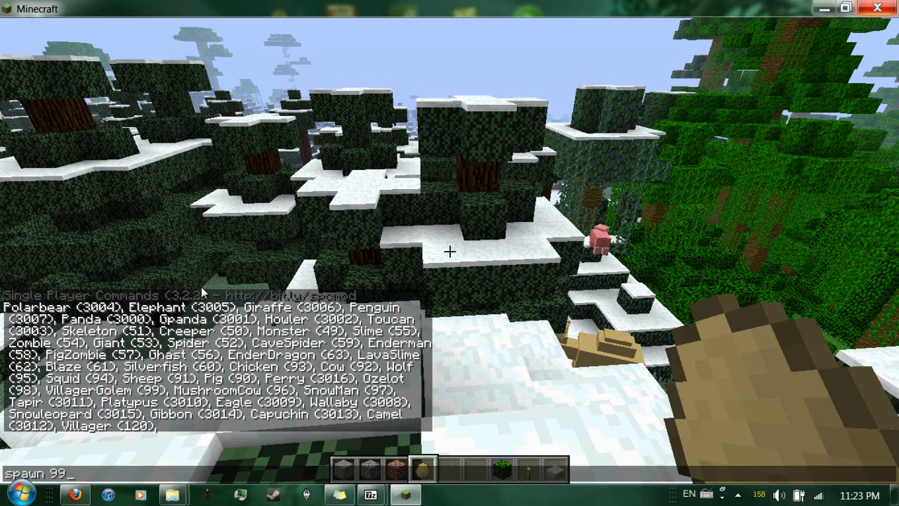
key(Return)
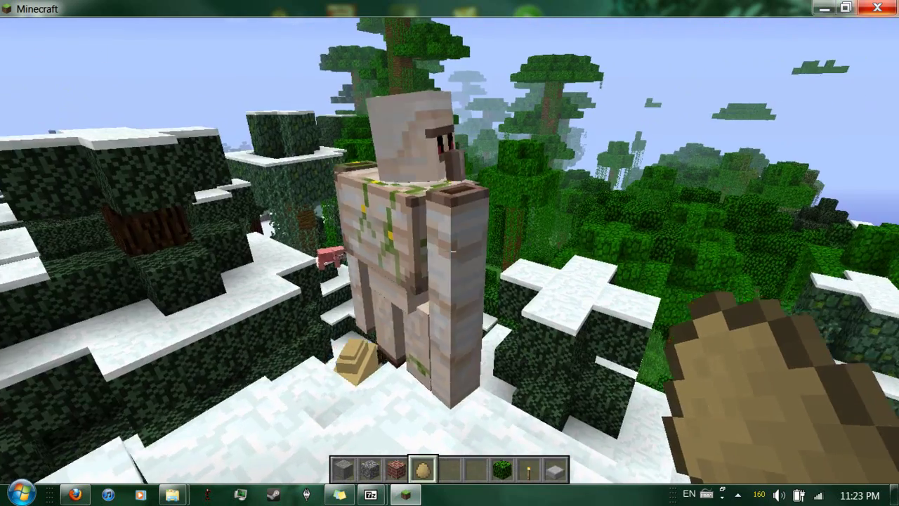
click(450, 251)
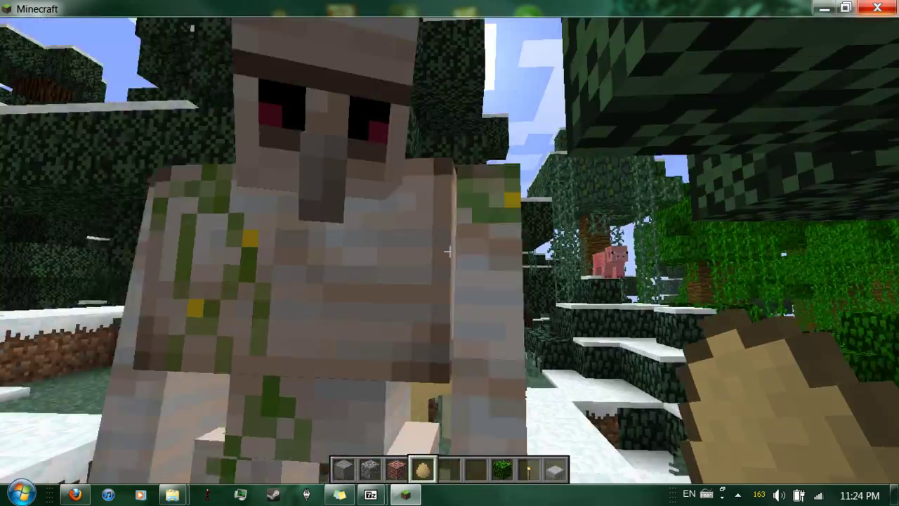
click(450, 252)
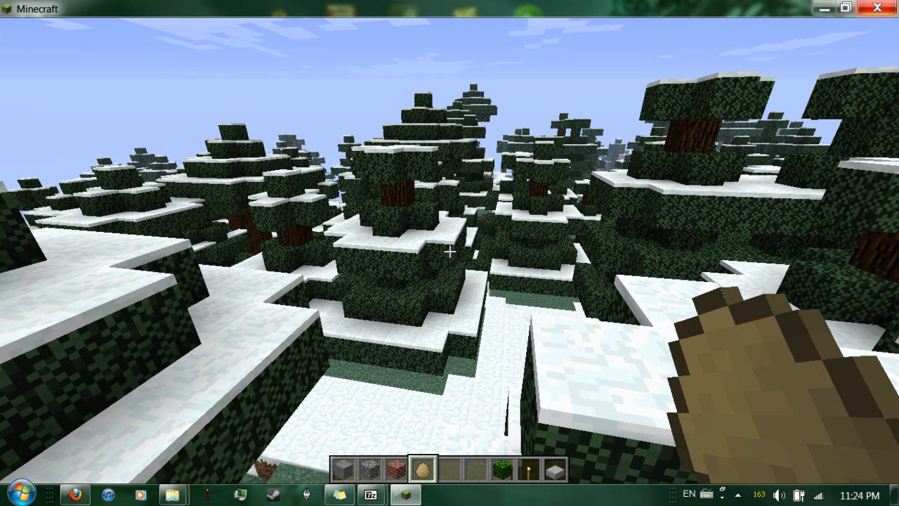
Kill all entities with the command "killall", and fly over the snowy forest towards the river
key(t)
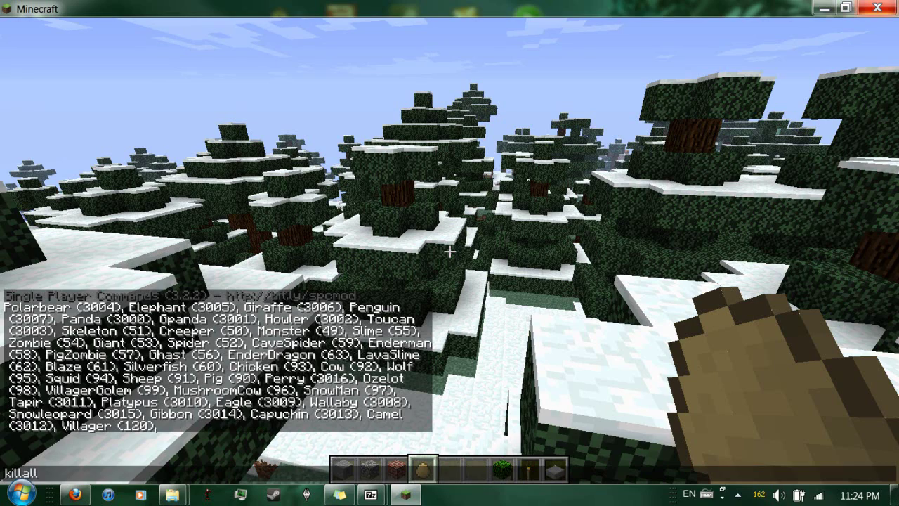
text(killall)
key(Return)
key(space)
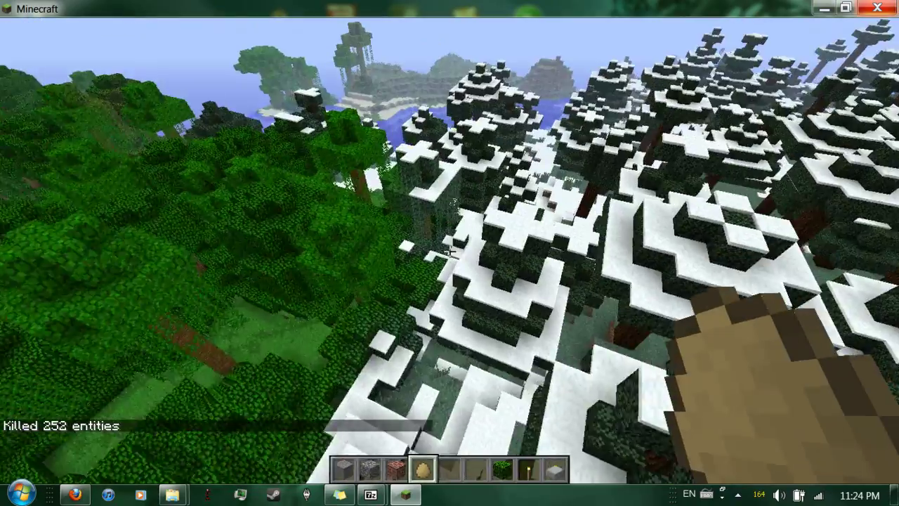
key(w)
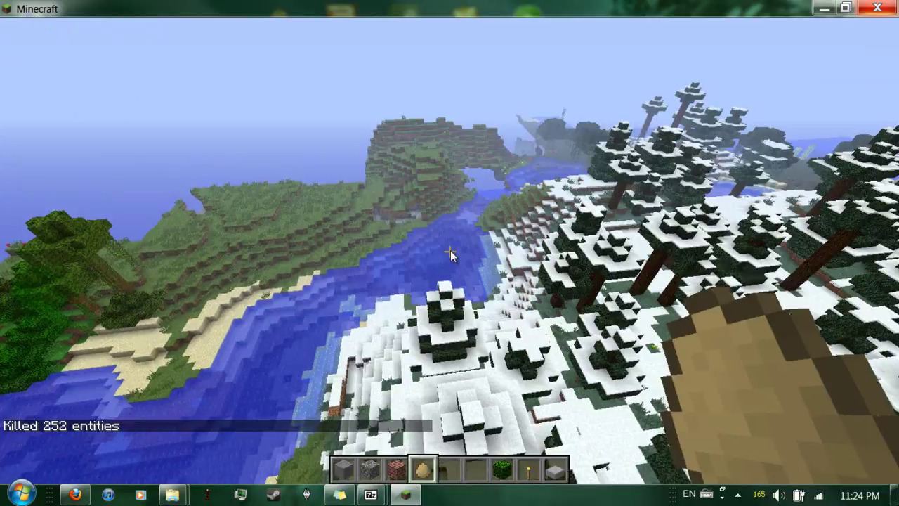
Save the world and quit to the title screen
key(Escape)
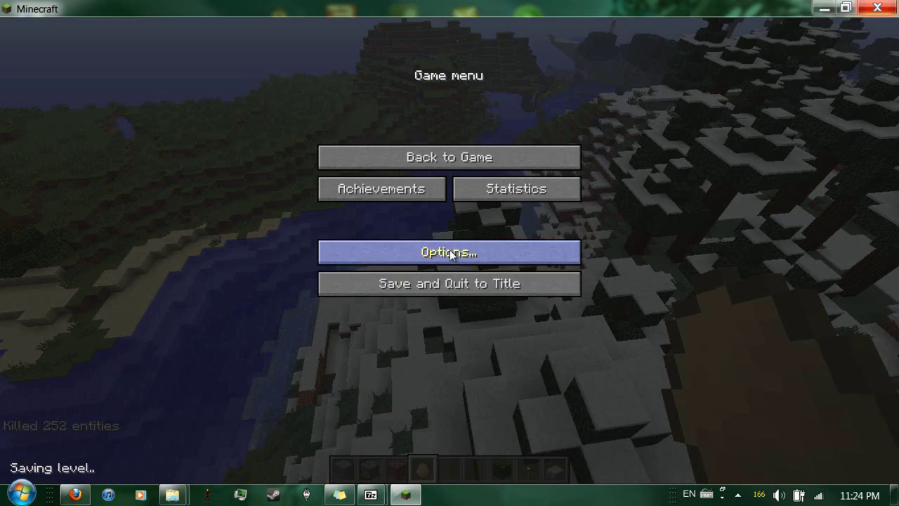
click(430, 285)
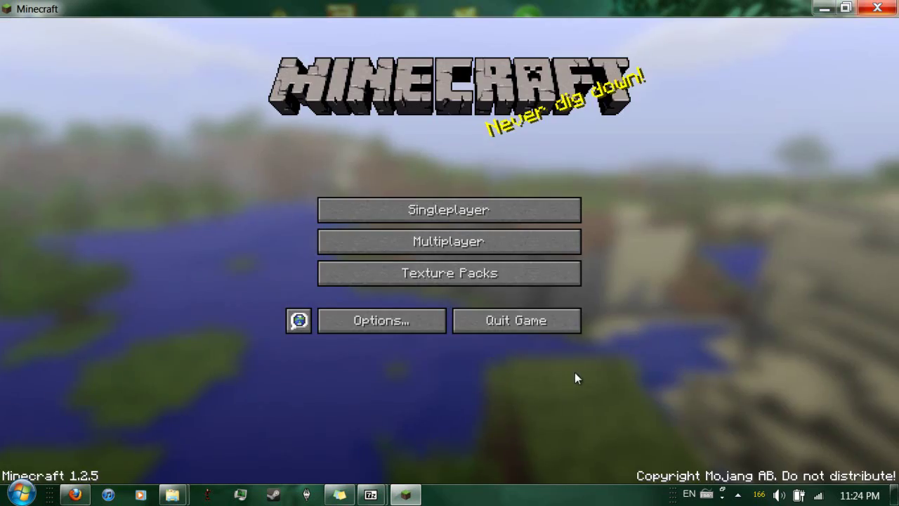